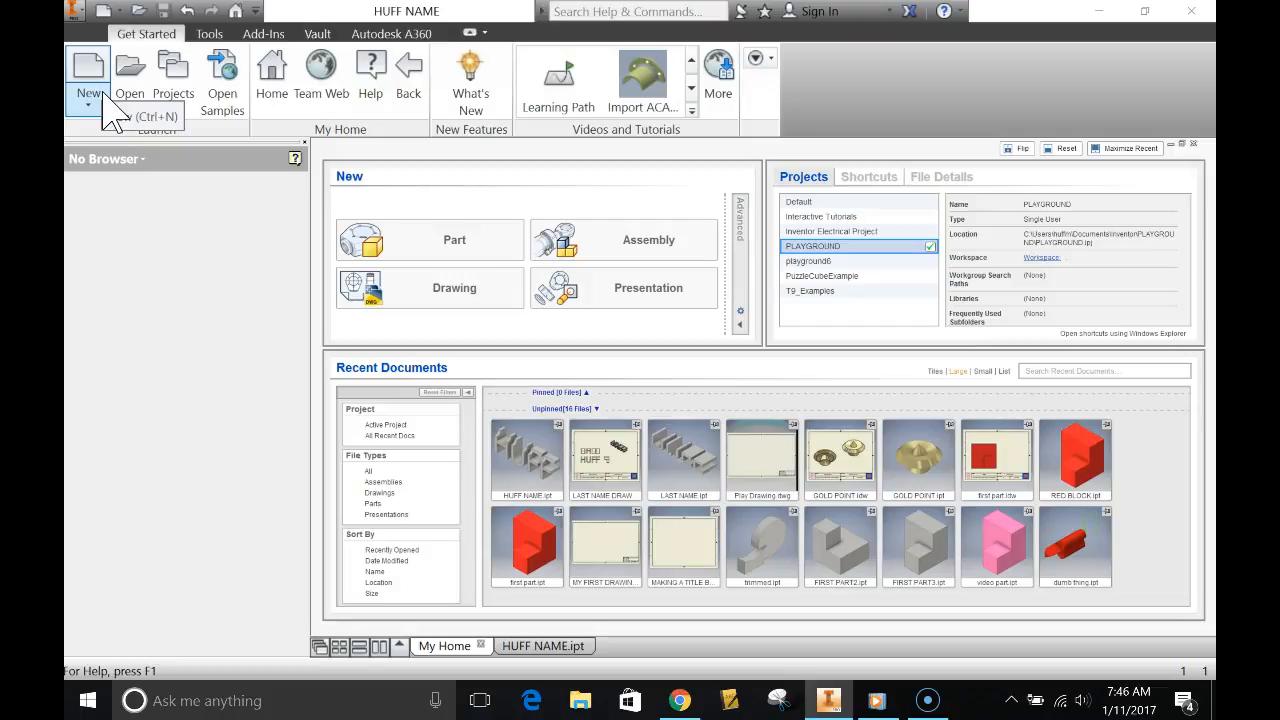
- Create a new drawing from the HUFF-A.idw template and enter 4 as the class period
click(104, 100)
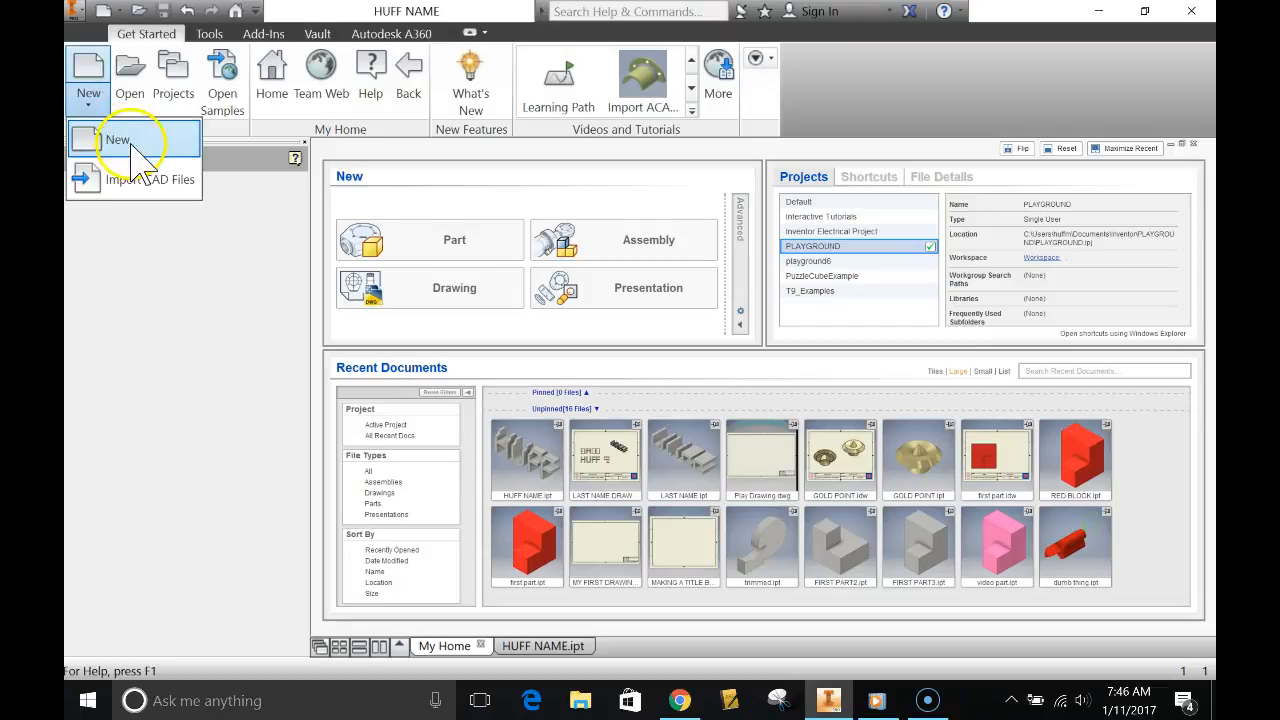
click(115, 139)
click(490, 247)
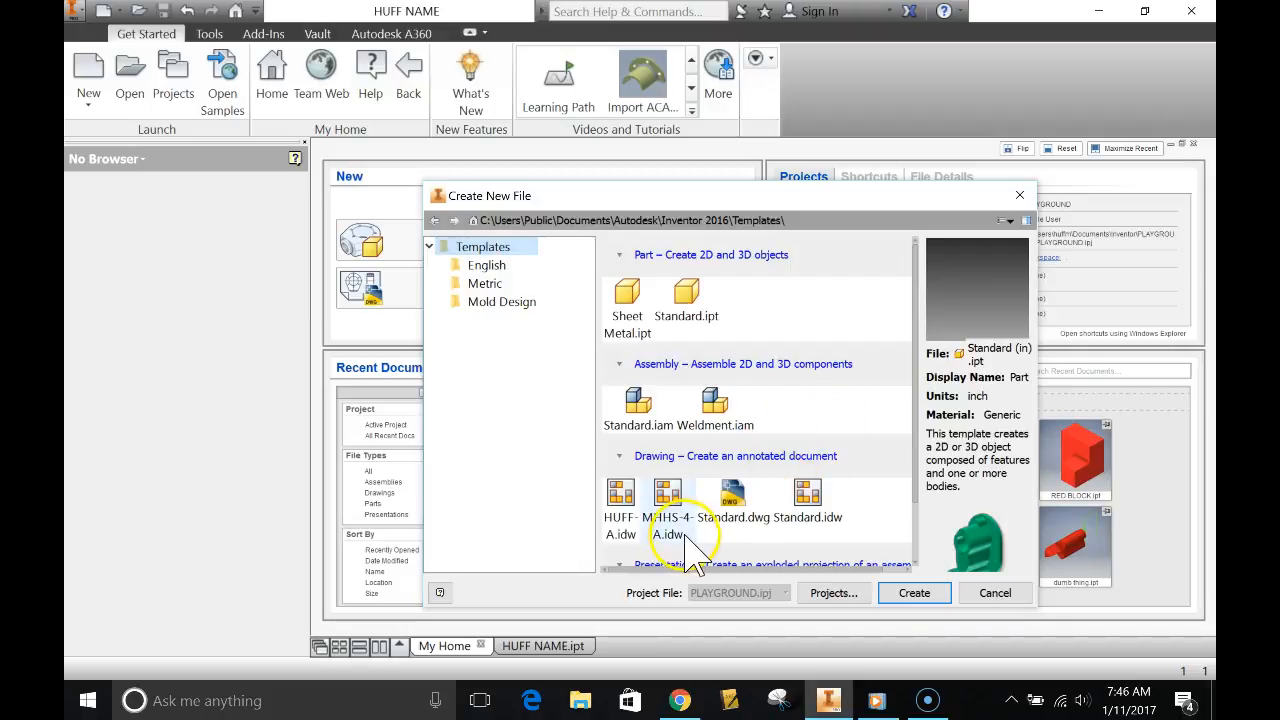
click(623, 510)
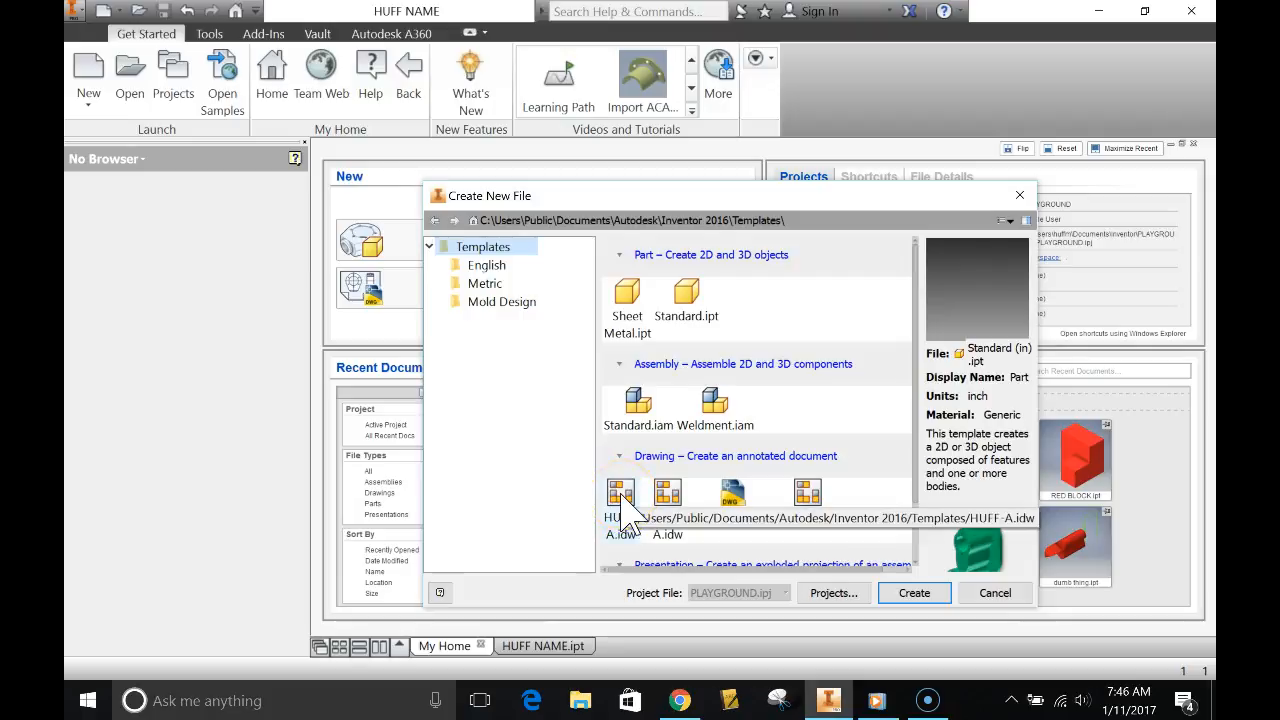
double_click(621, 495)
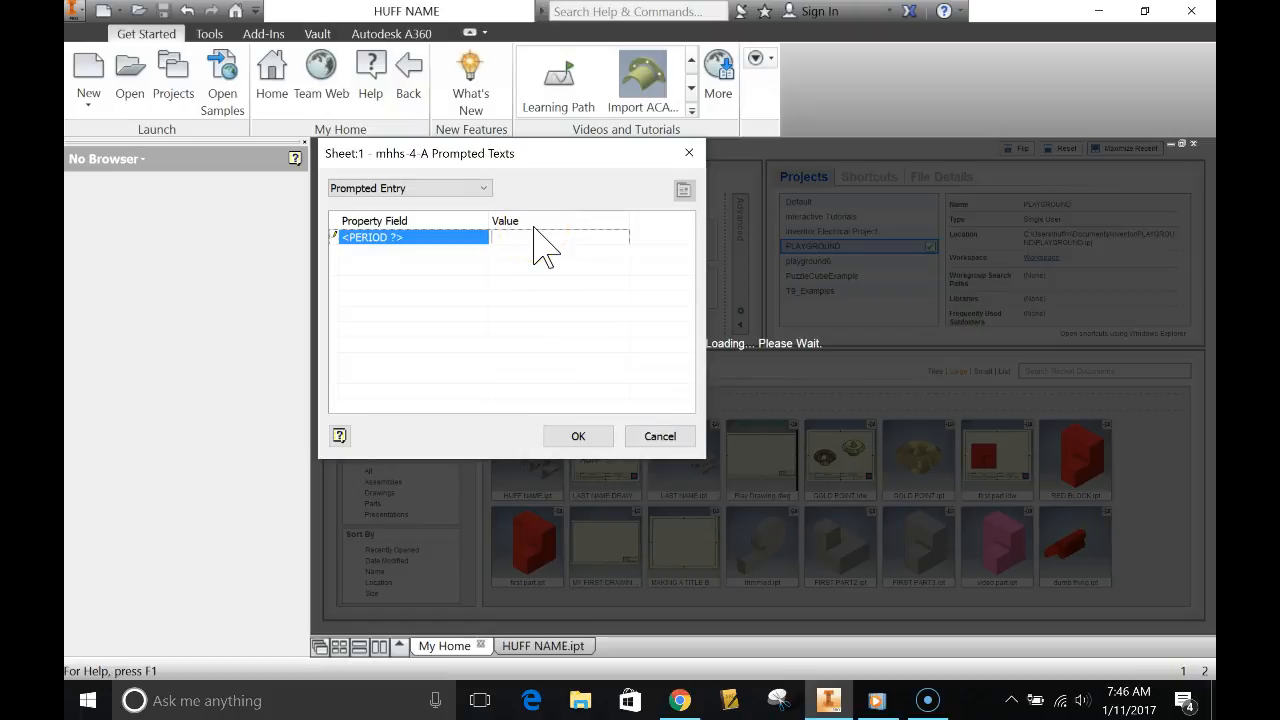
text(4)
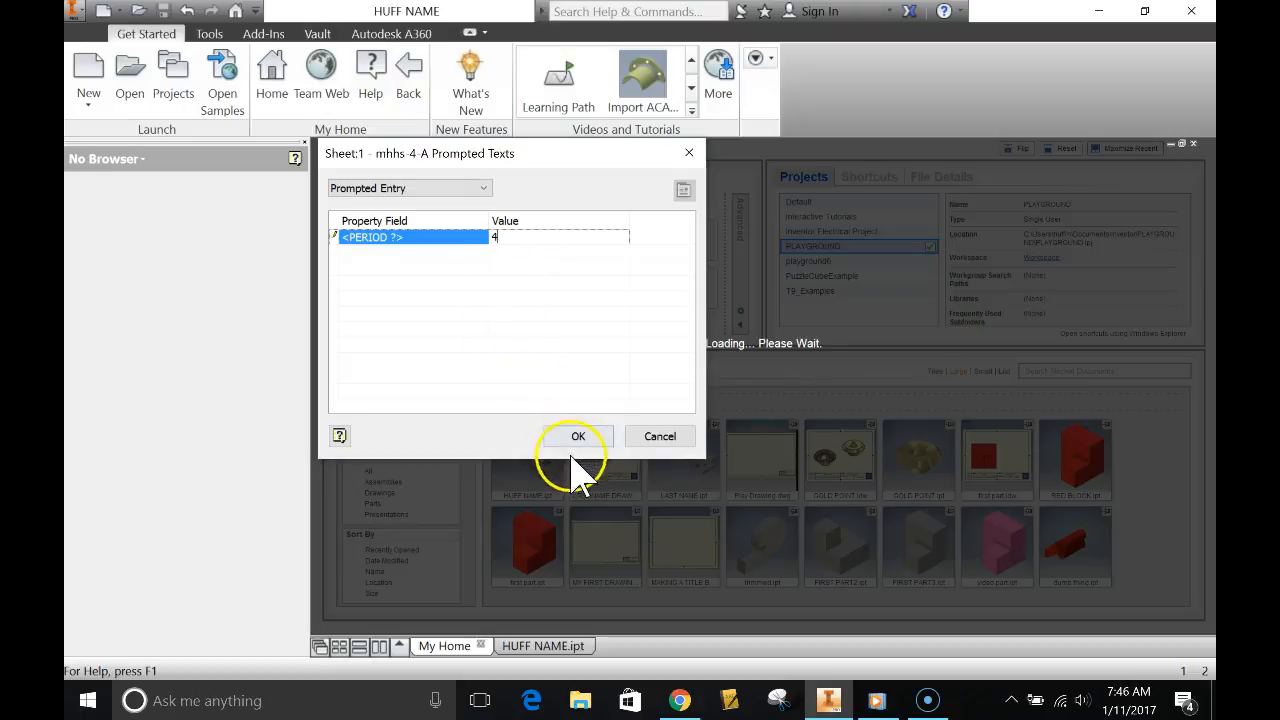
click(579, 437)
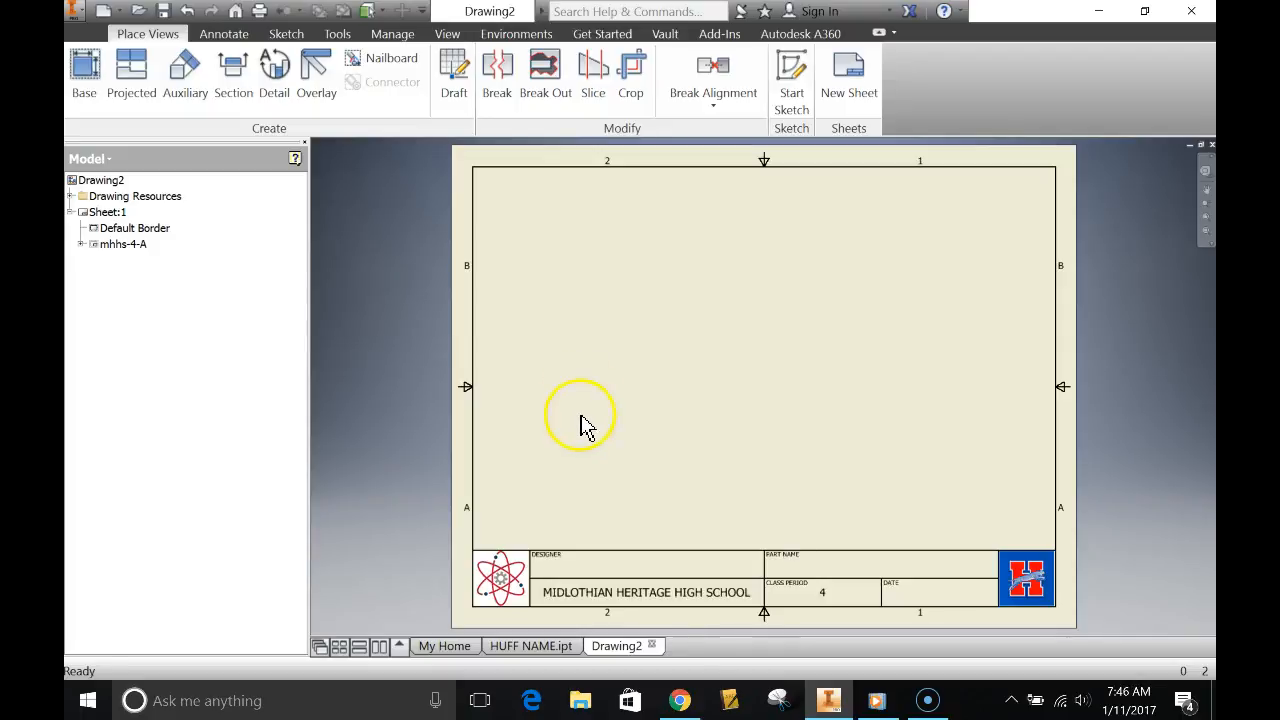
- Start a base view of the name part in front orientation and position it in the lower-left area of the sheet
click(88, 76)
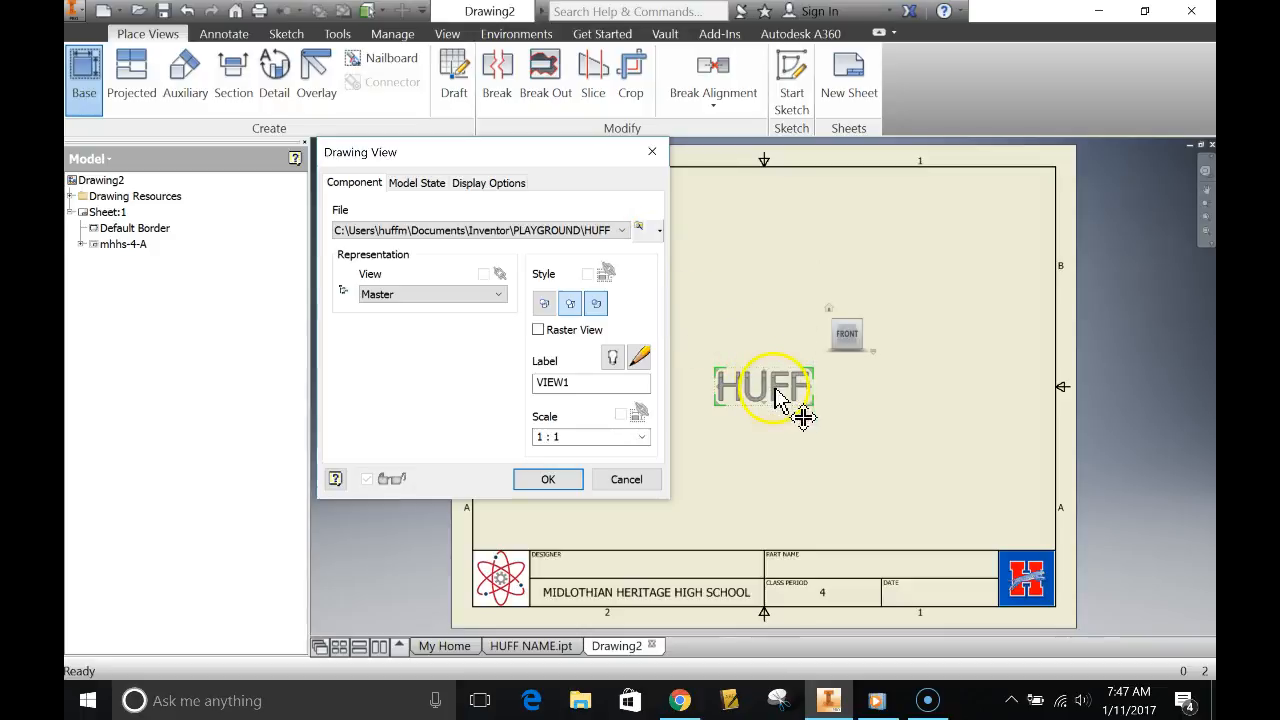
mouse_move(542, 165)
mouse_down()
mouse_move(349, 194)
mouse_move(290, 180)
mouse_up()
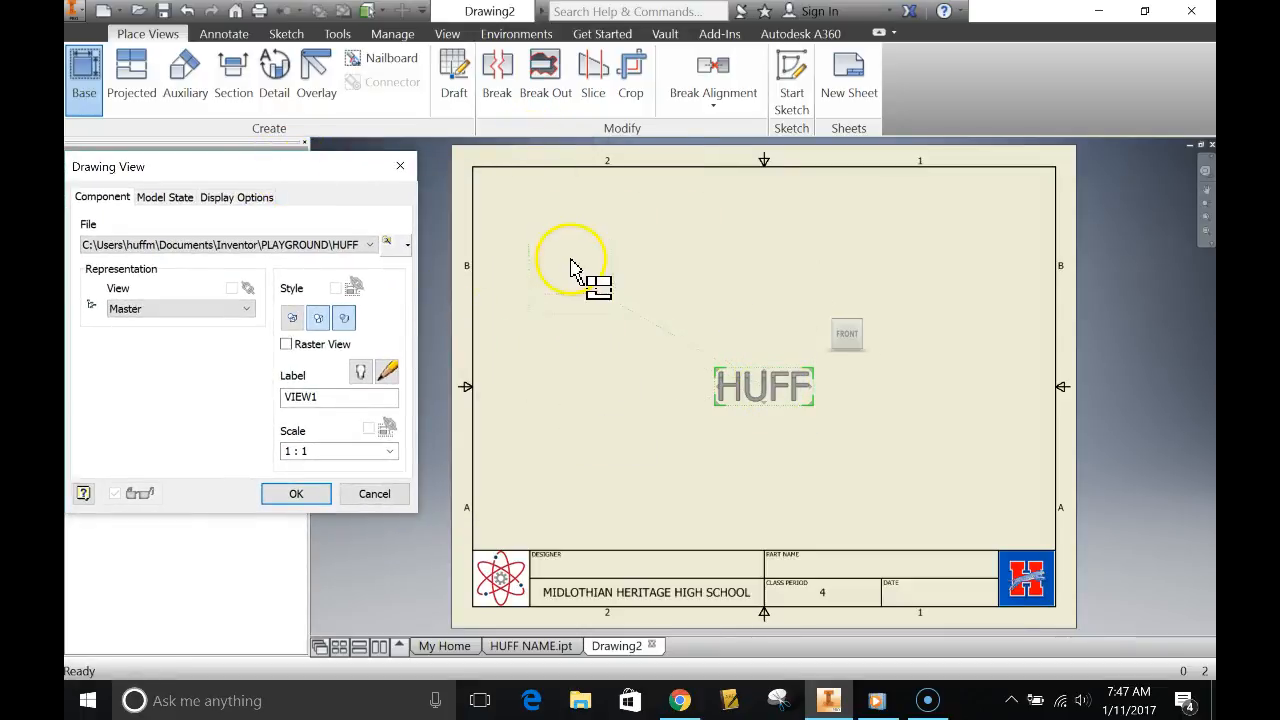
drag(760, 385, 593, 465)
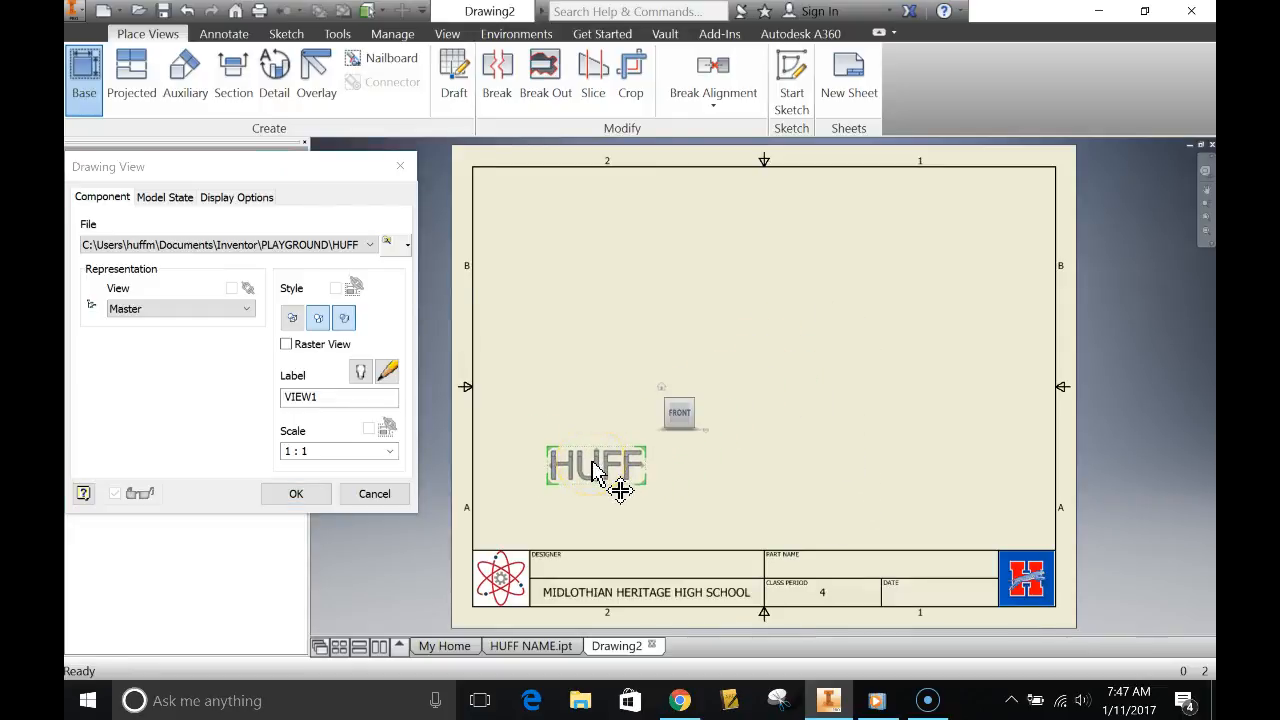
- Set the base view's scale to 2 : 1 and its style to unshaded with hidden lines, and create it
click(390, 451)
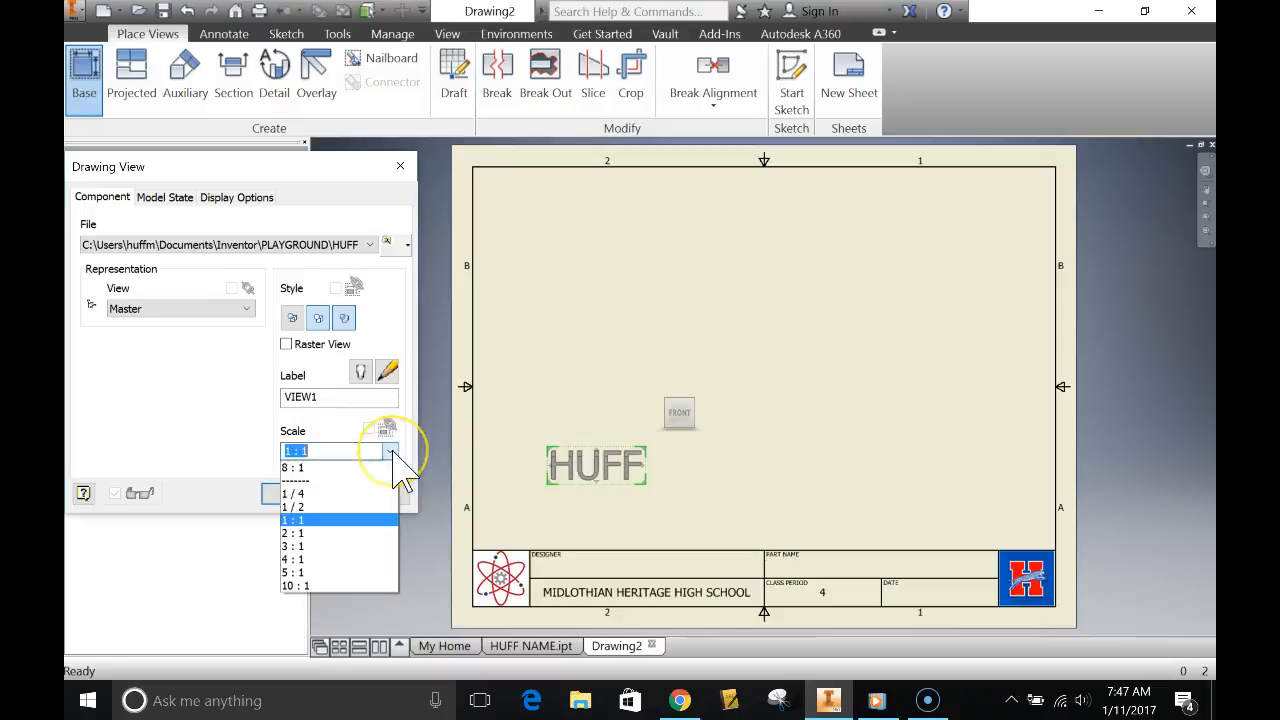
click(376, 534)
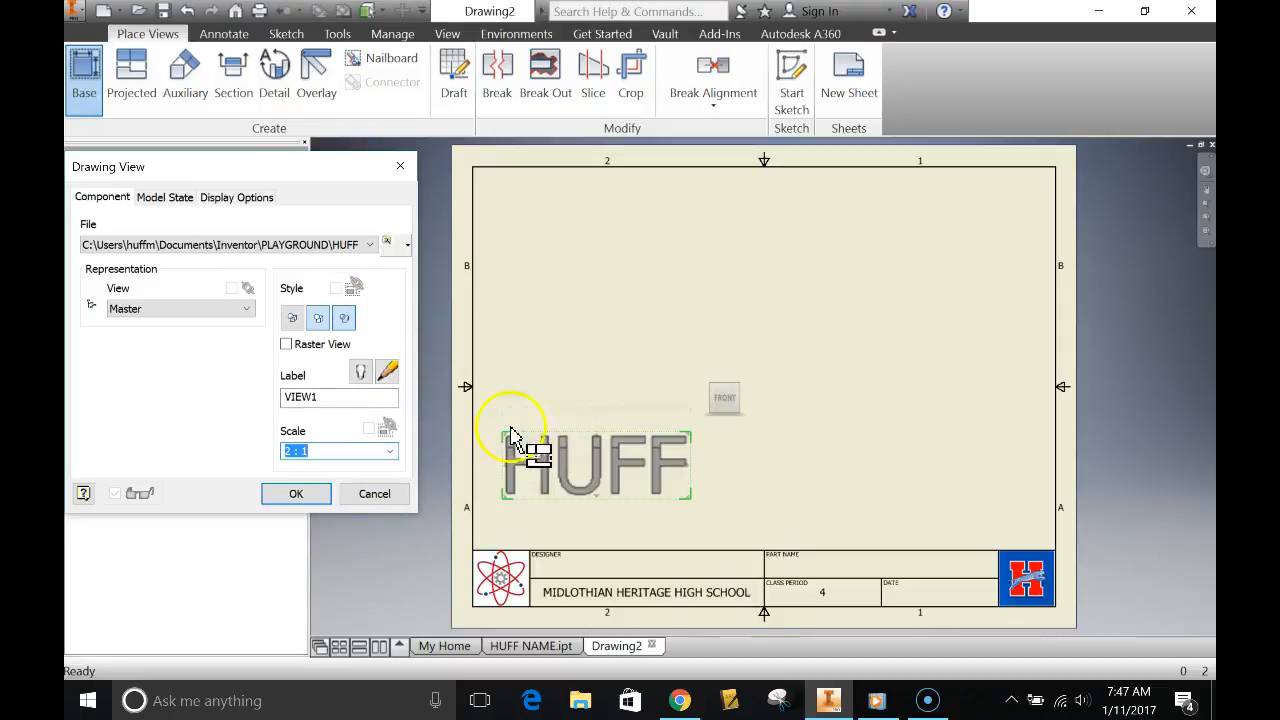
click(293, 319)
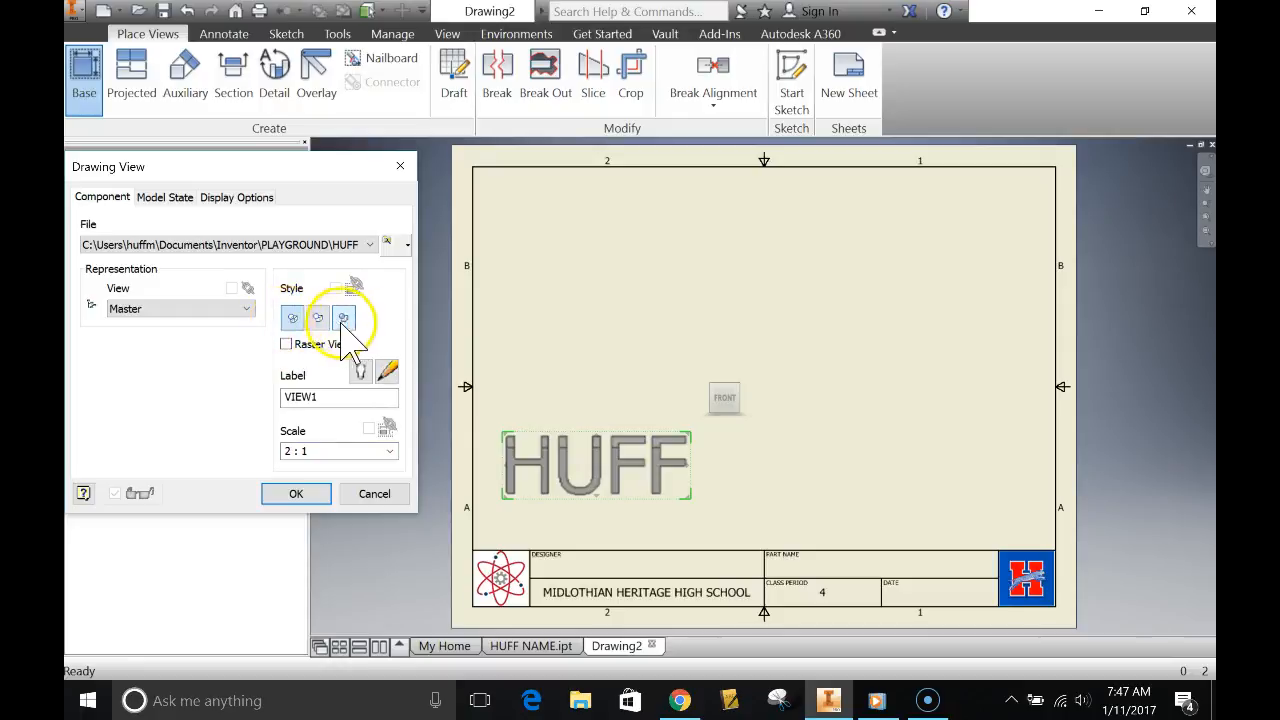
click(292, 320)
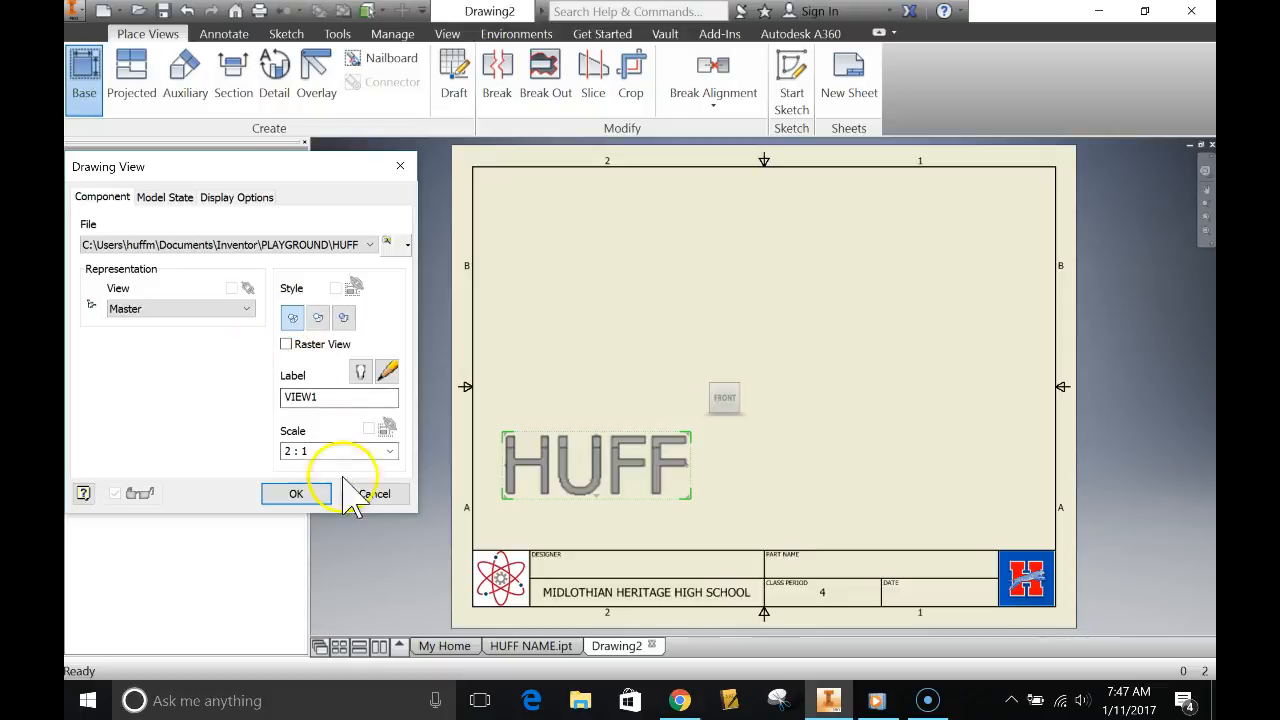
click(296, 494)
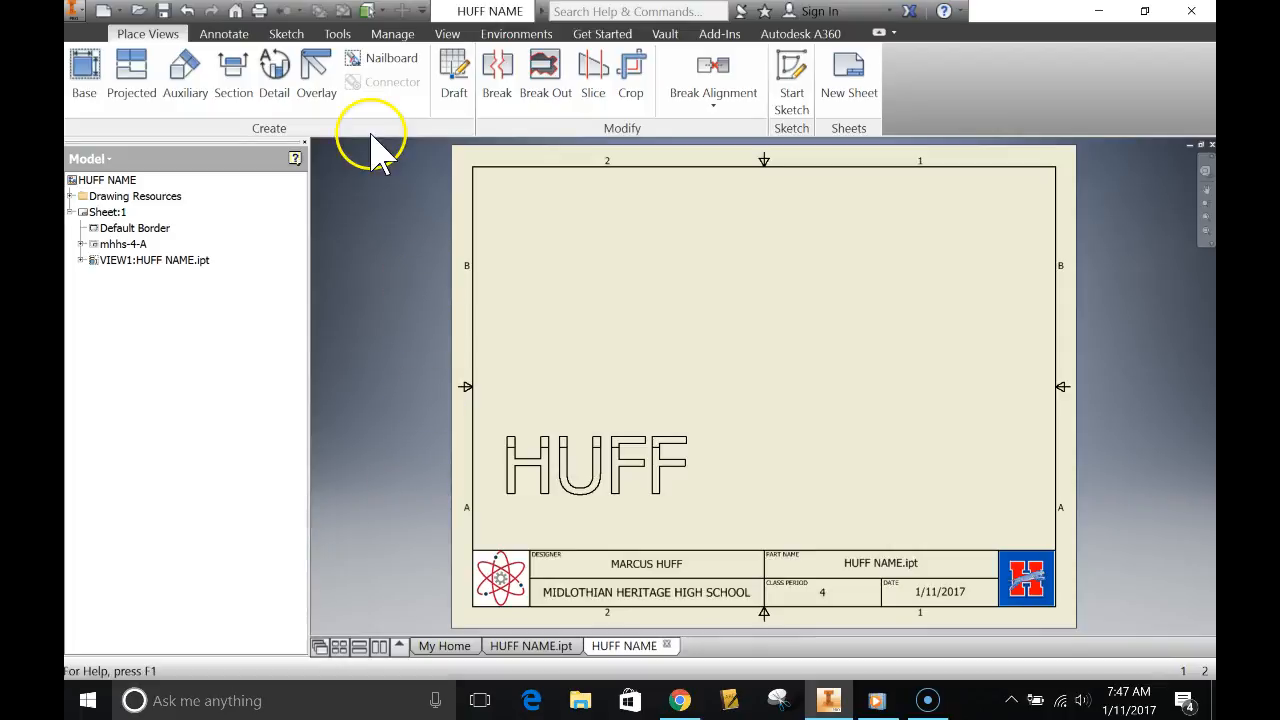
- Create a projected top view directly above the front view
click(137, 69)
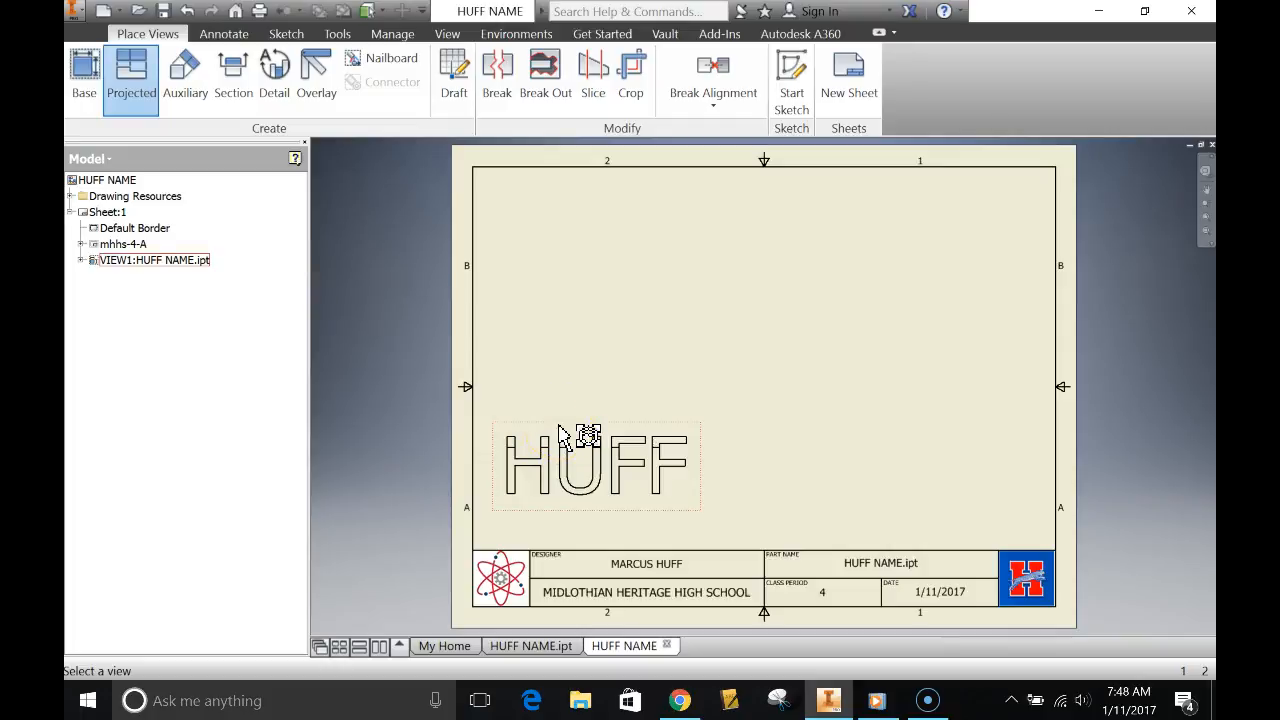
click(562, 436)
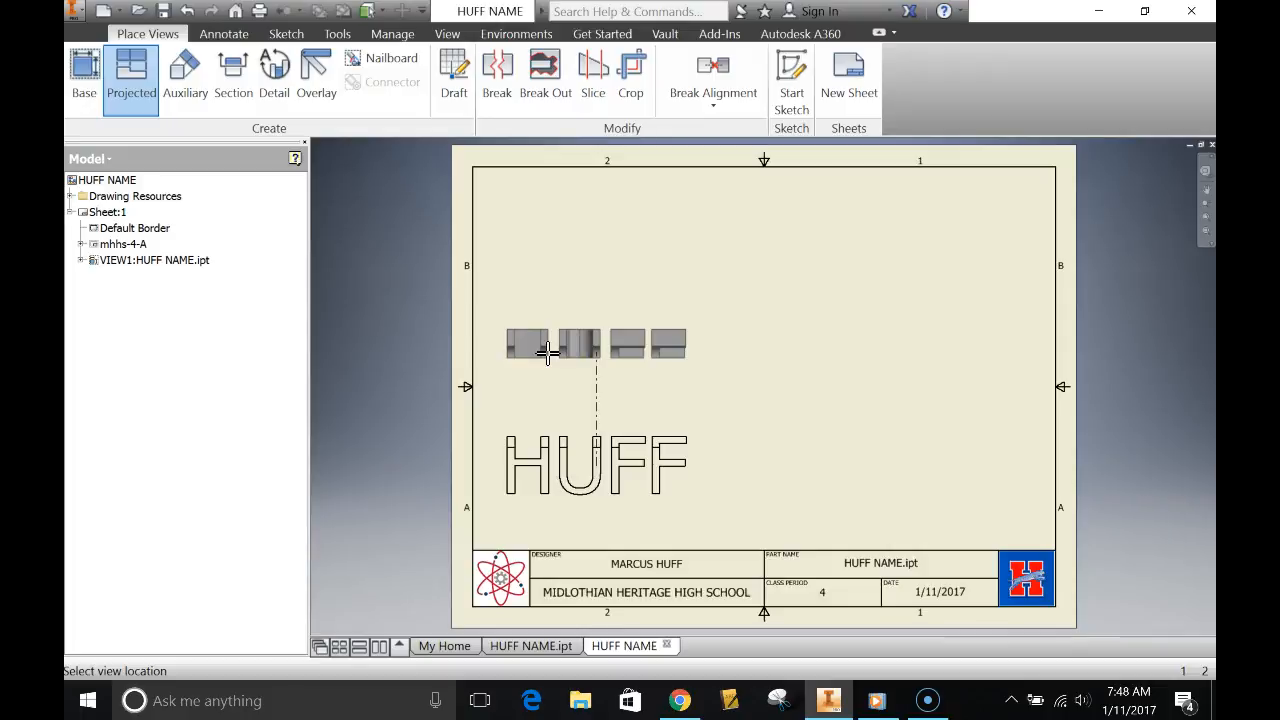
click(549, 353)
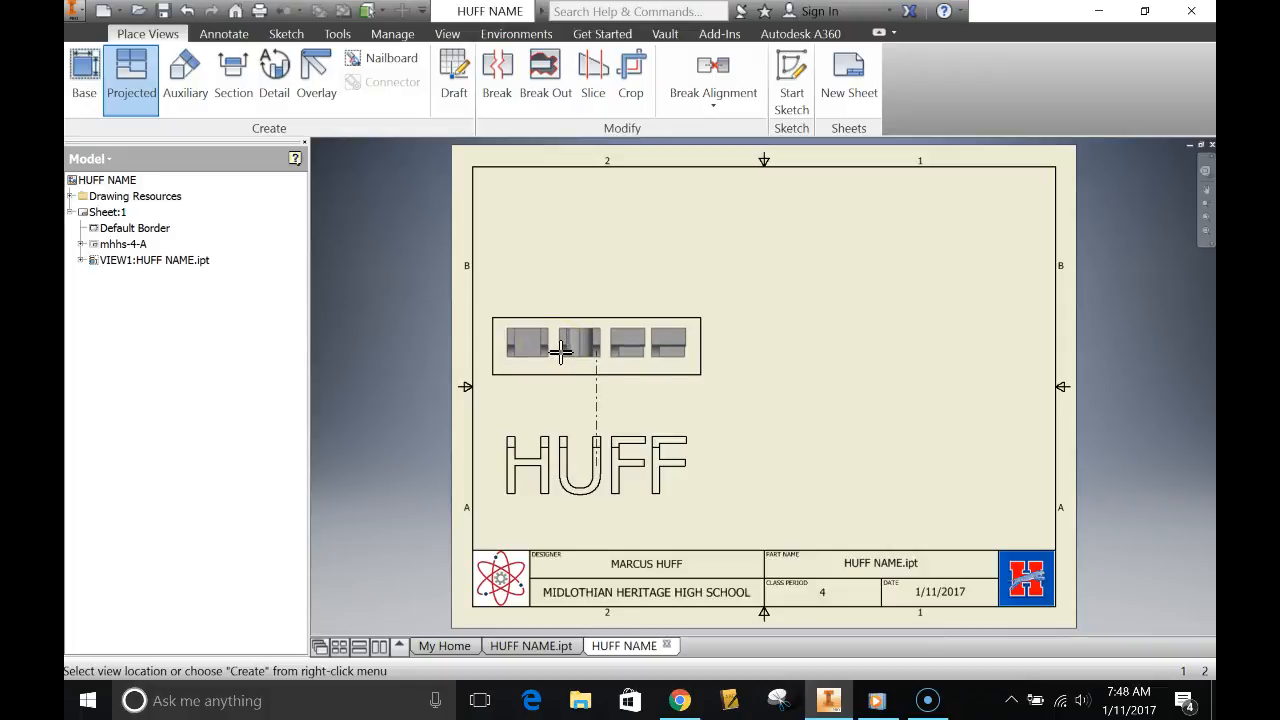
right_click(565, 354)
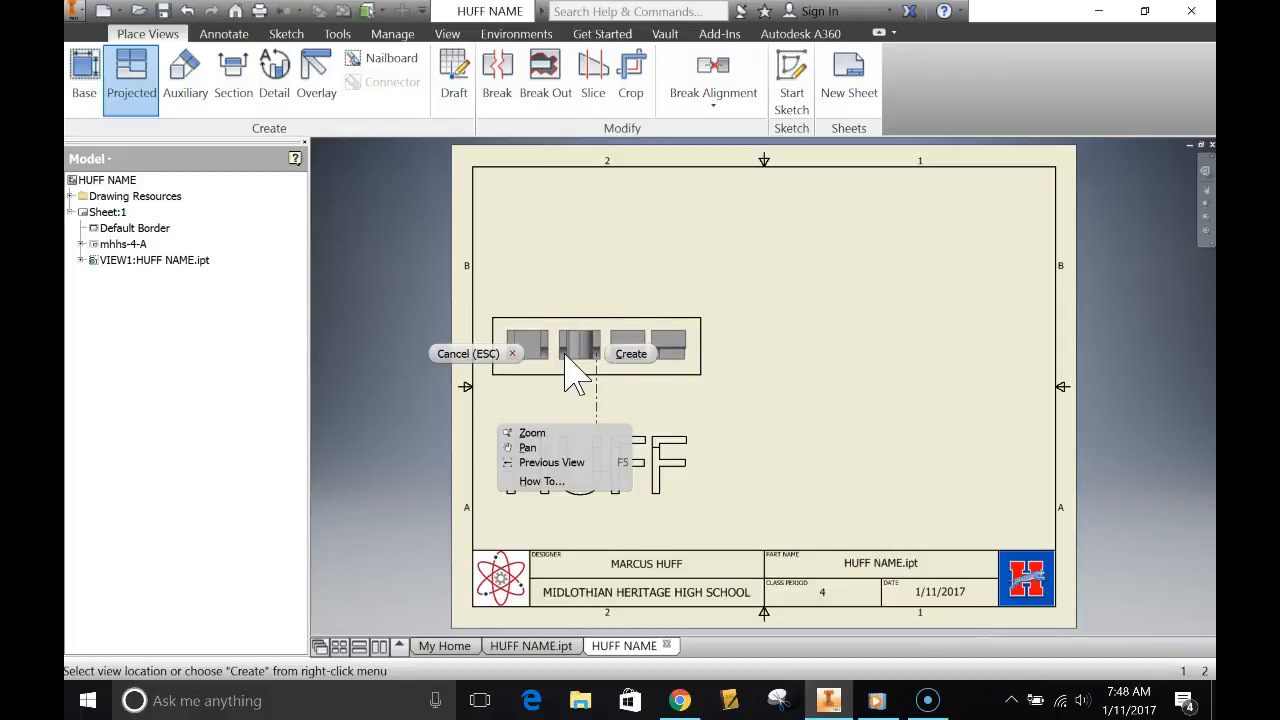
click(631, 354)
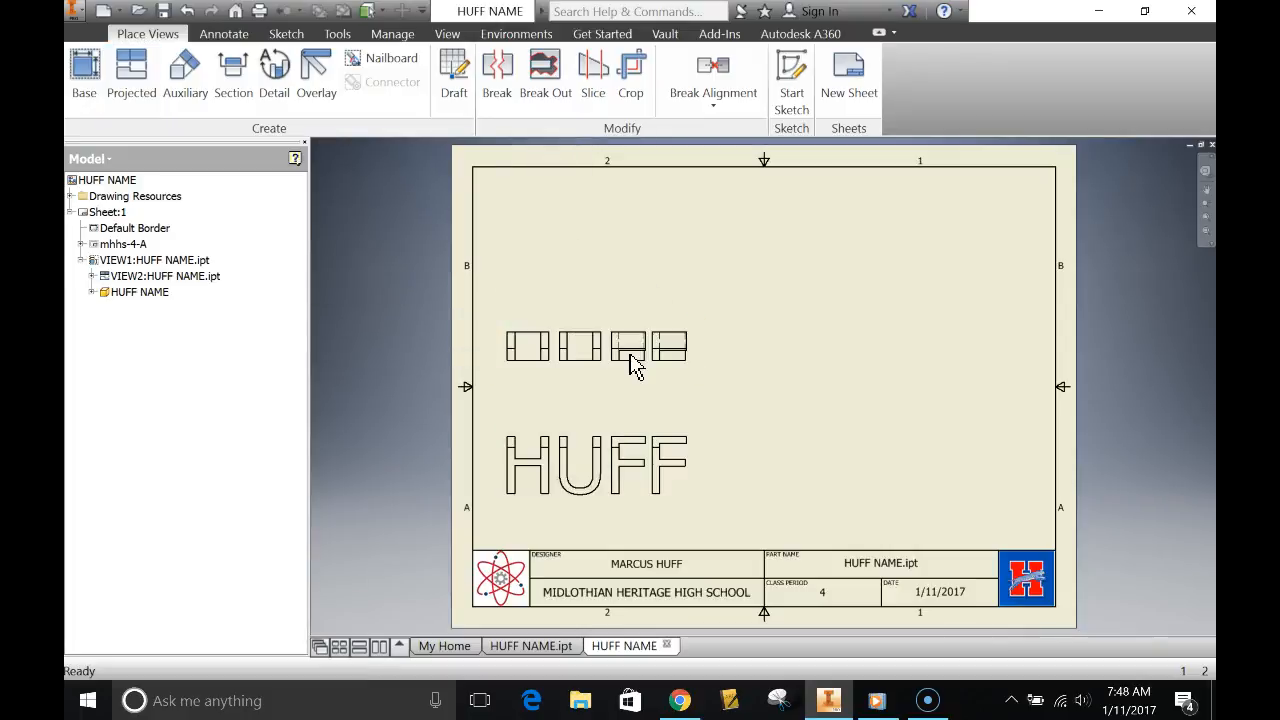
- Create a projected side view to the right of the front view
click(140, 78)
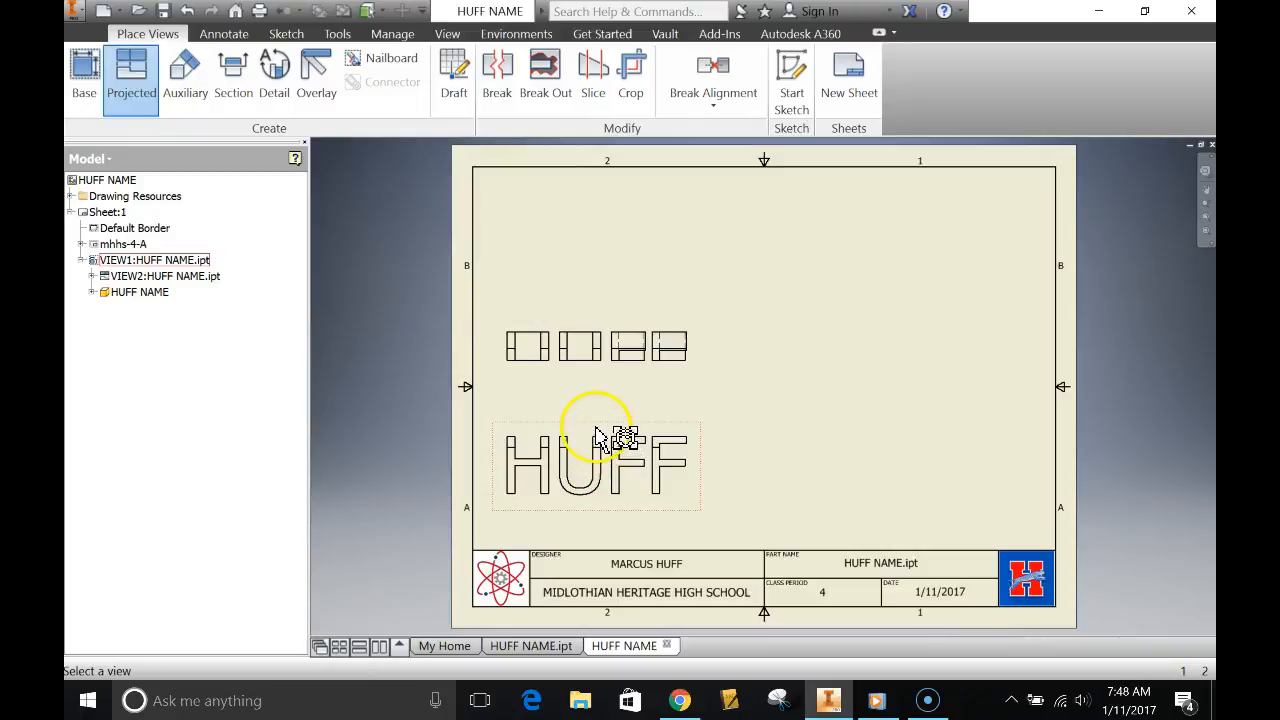
click(681, 441)
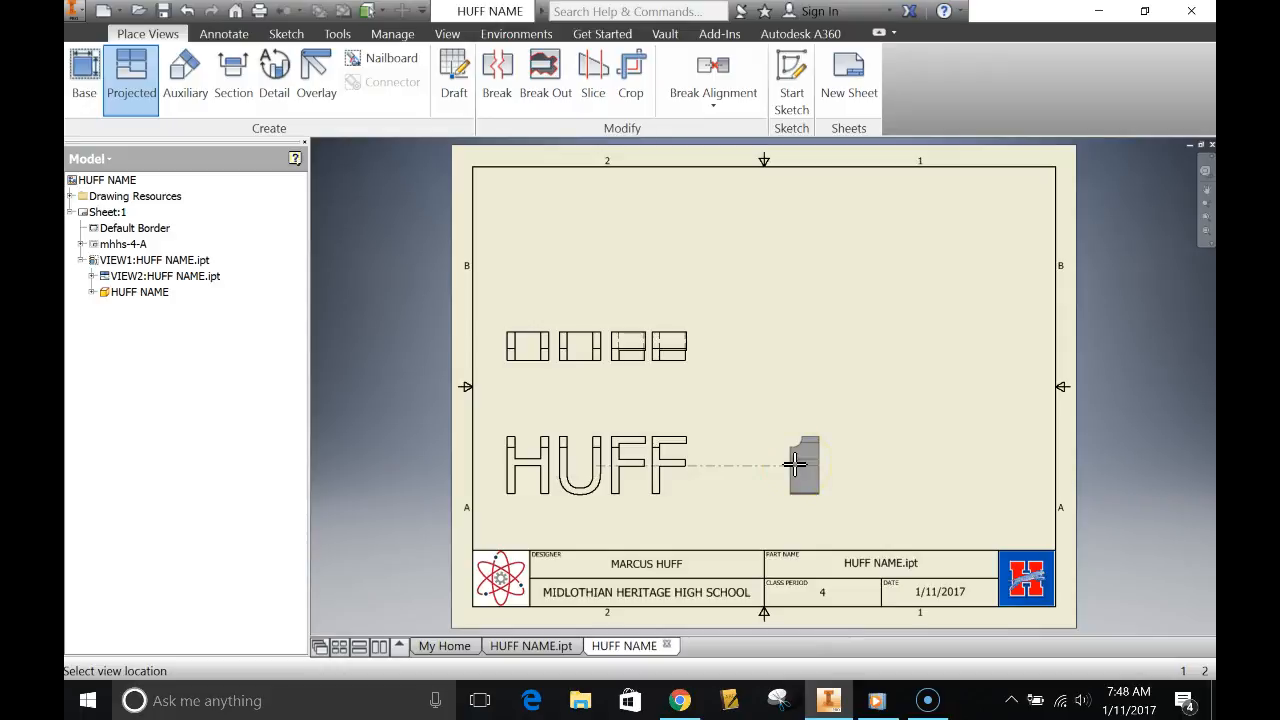
click(795, 463)
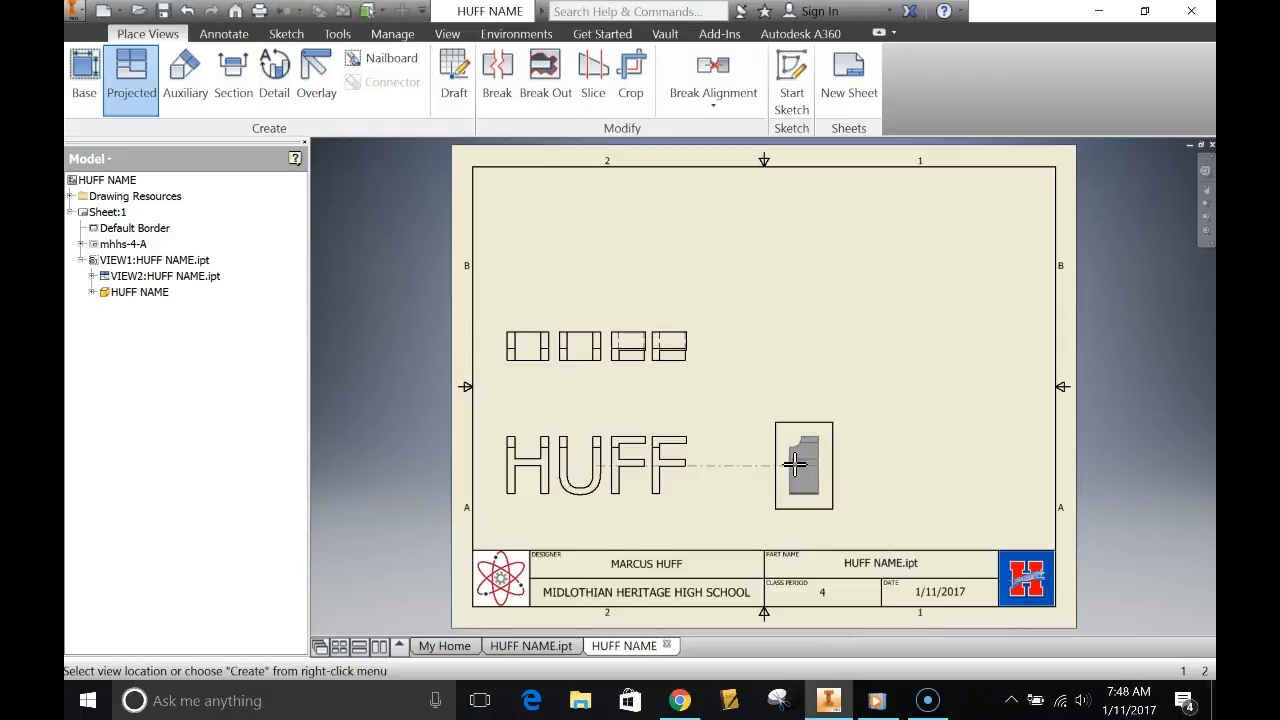
right_click(795, 463)
click(842, 470)
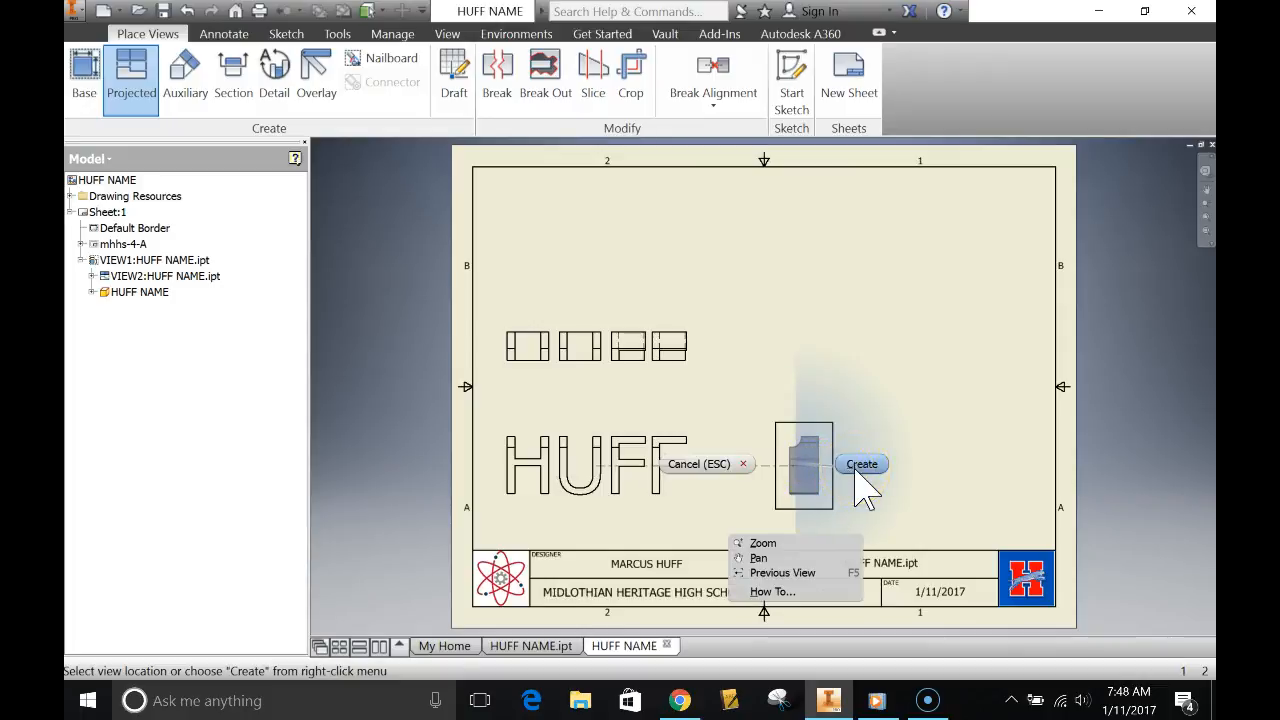
click(855, 469)
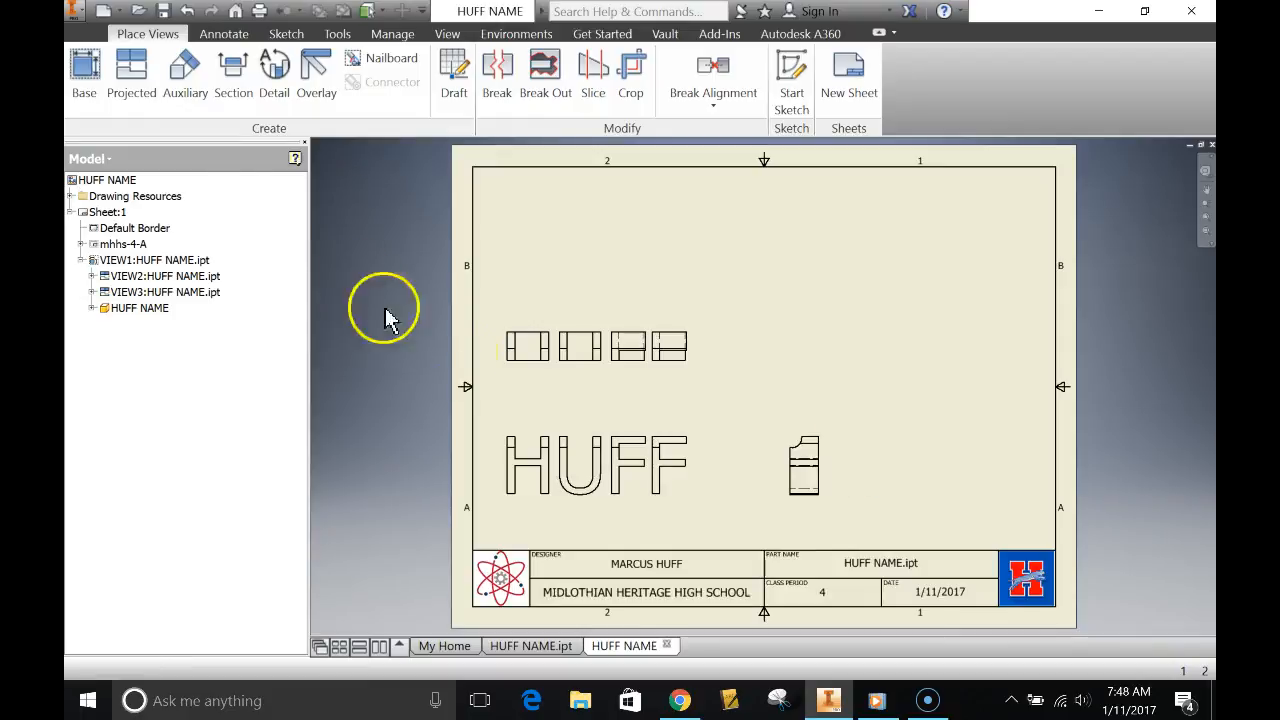
- Create a projected isometric view from the front view in the upper-right area of the sheet
click(131, 75)
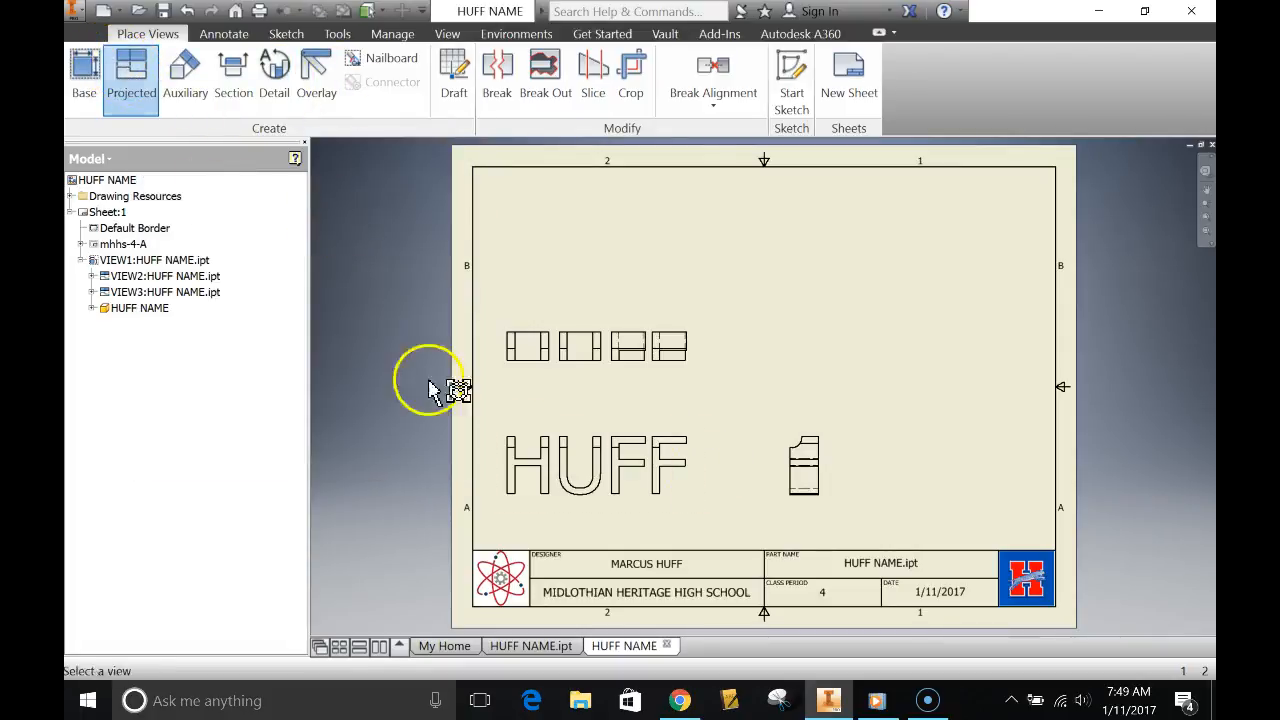
click(665, 440)
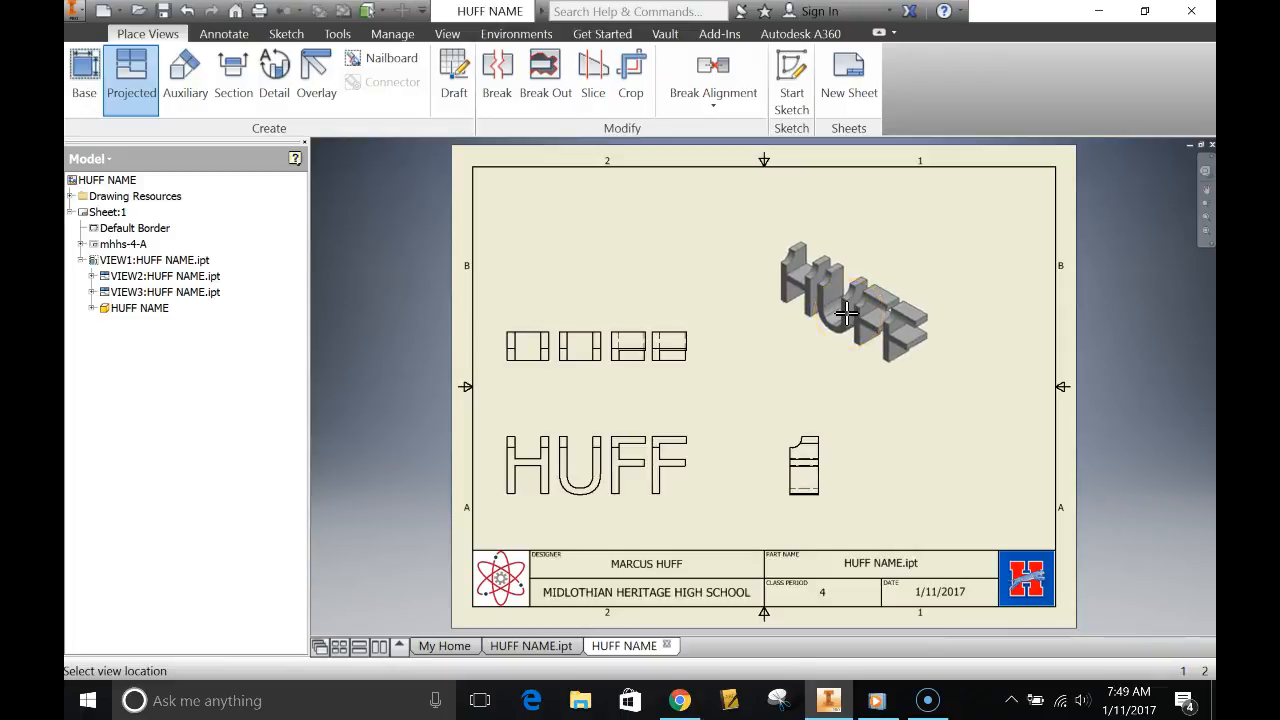
click(846, 313)
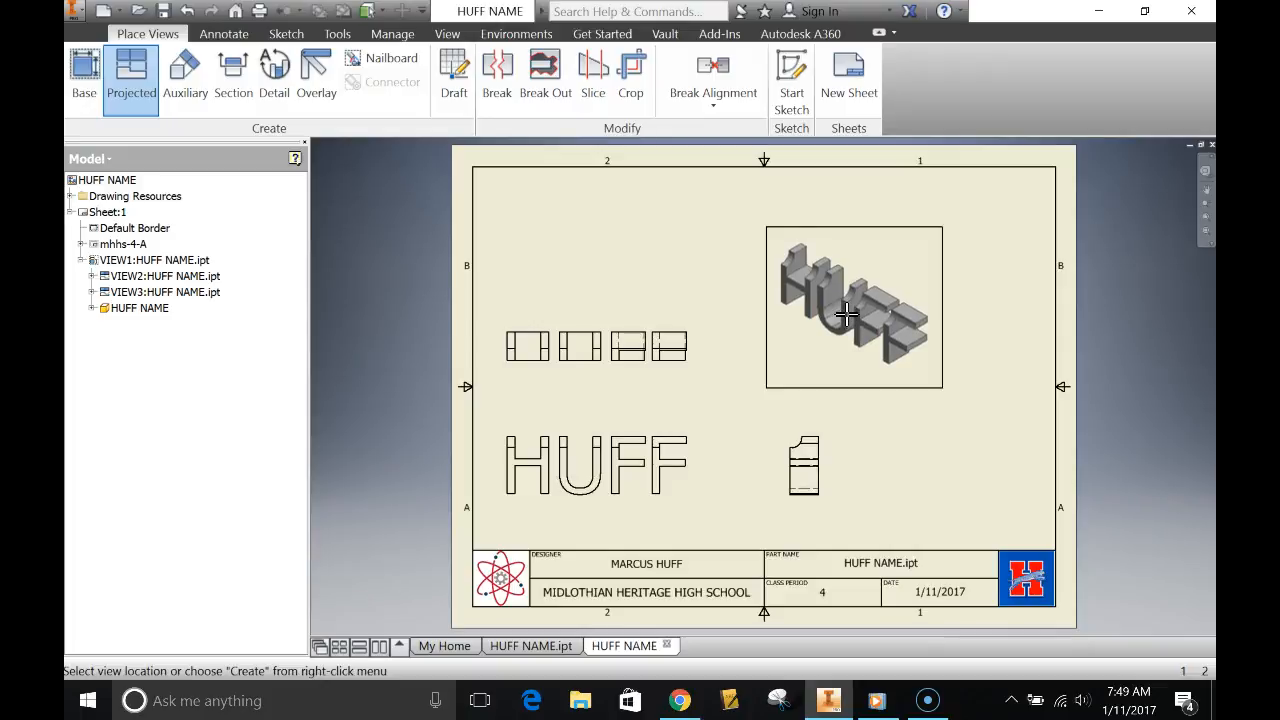
right_click(846, 313)
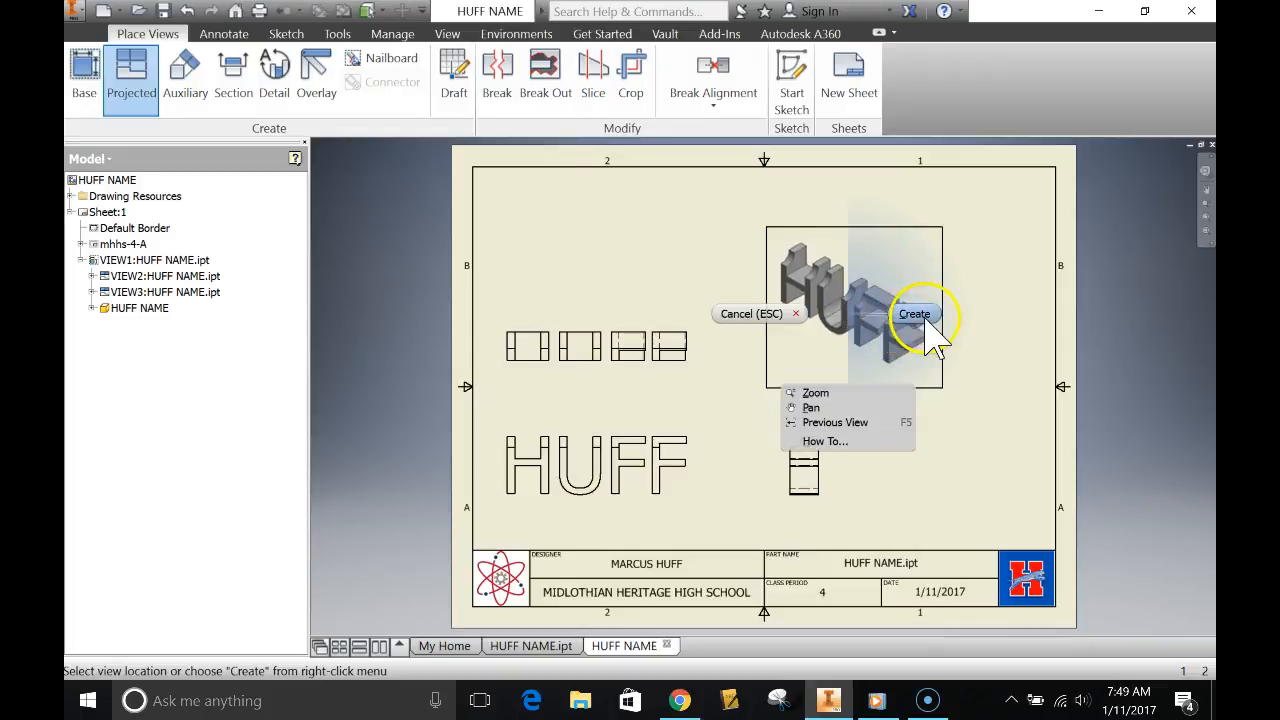
click(920, 318)
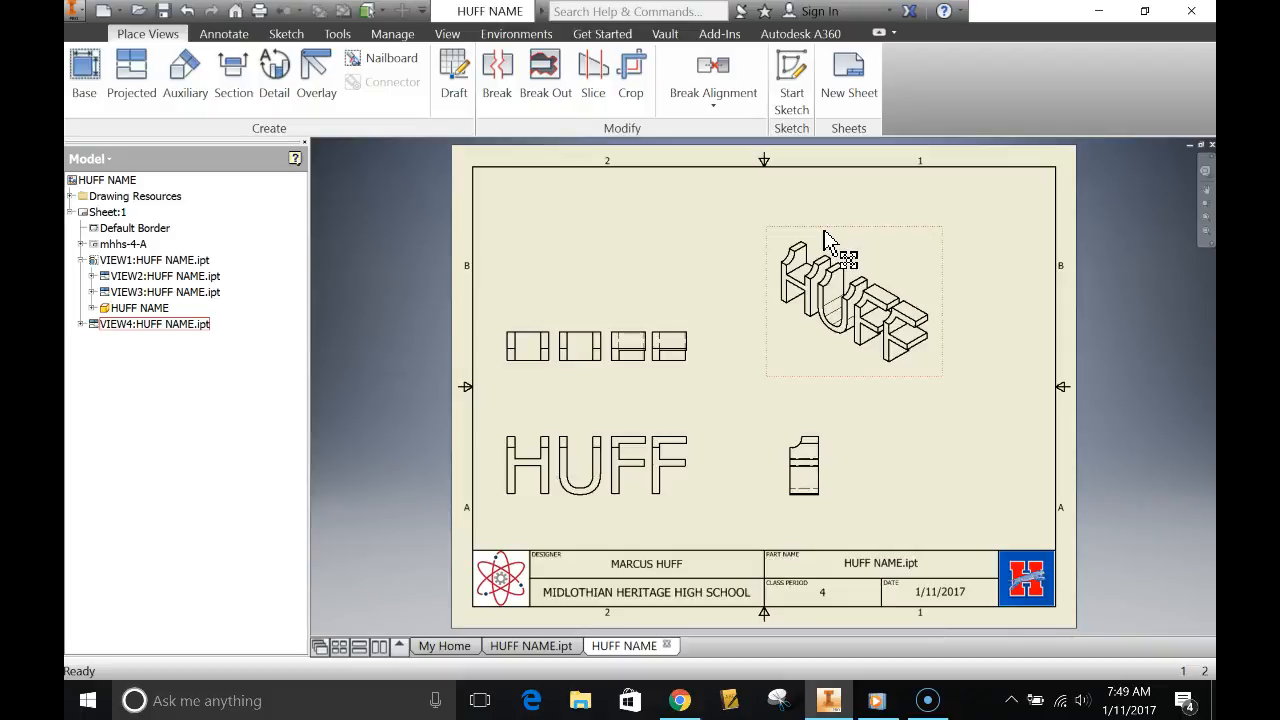
- Change the isometric view's display style to Shaded
double_click(826, 240)
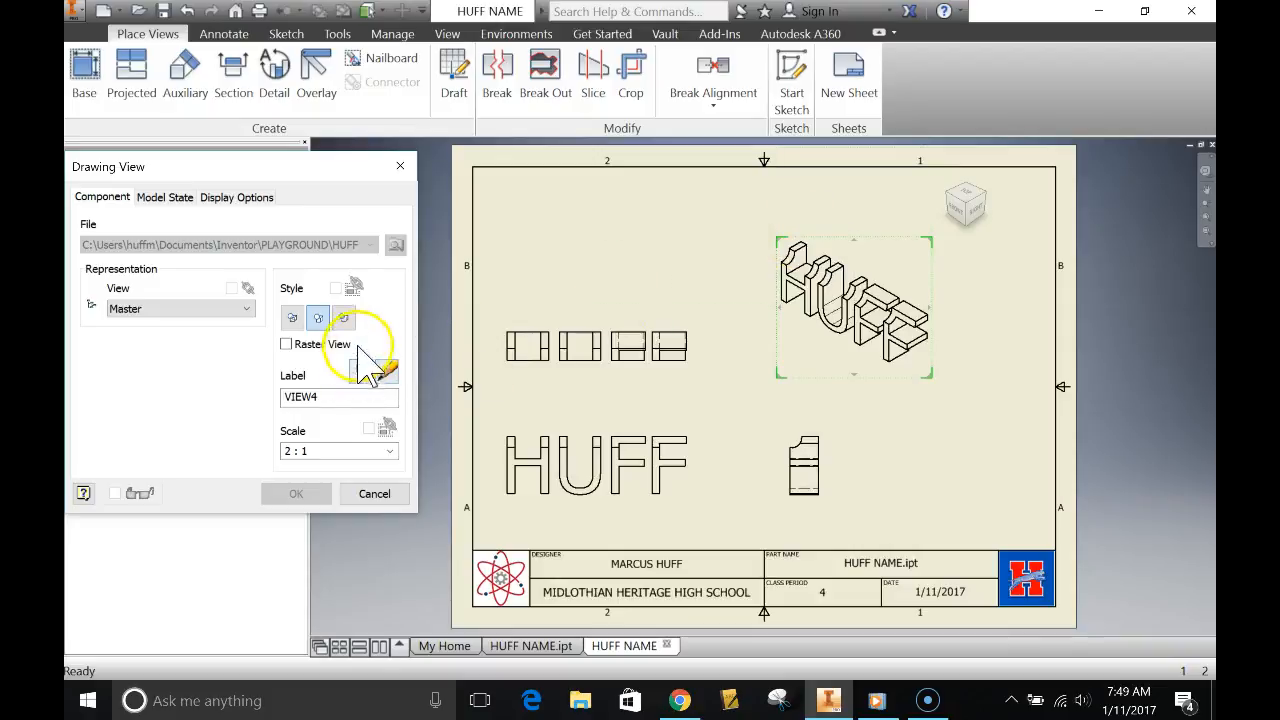
click(343, 317)
click(317, 318)
click(296, 493)
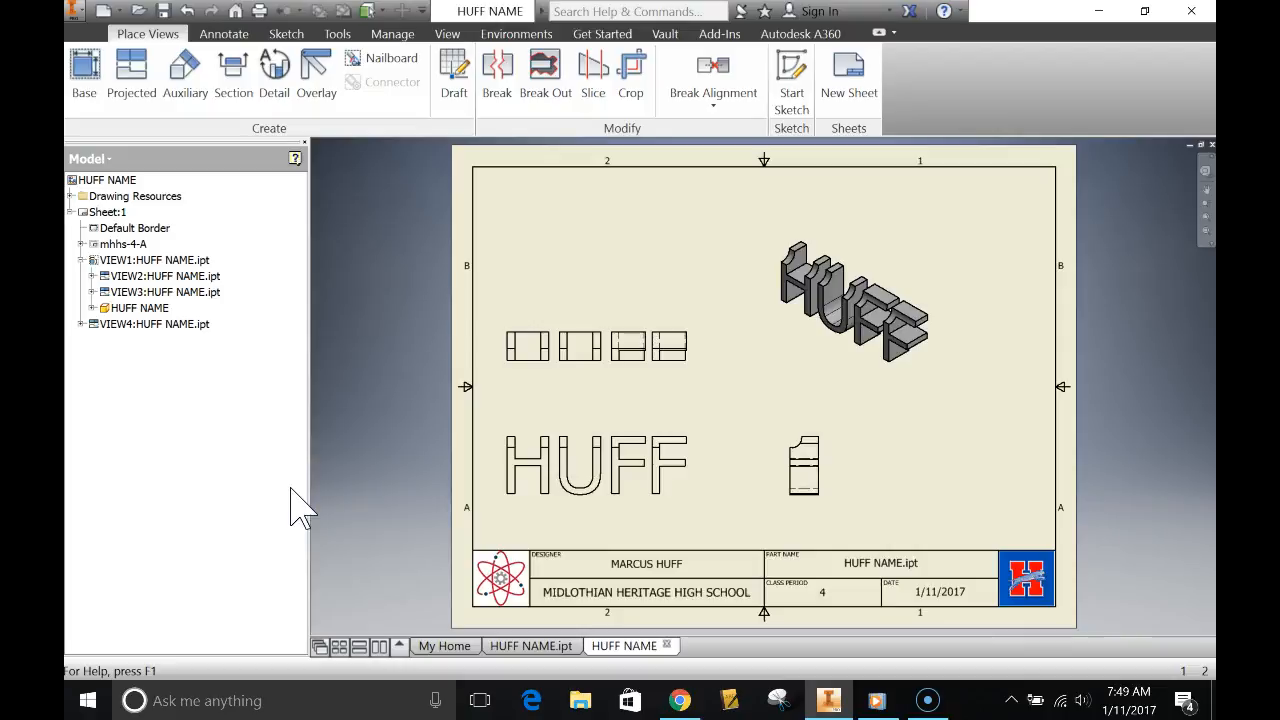
click(740, 312)
click(574, 468)
click(572, 362)
click(872, 295)
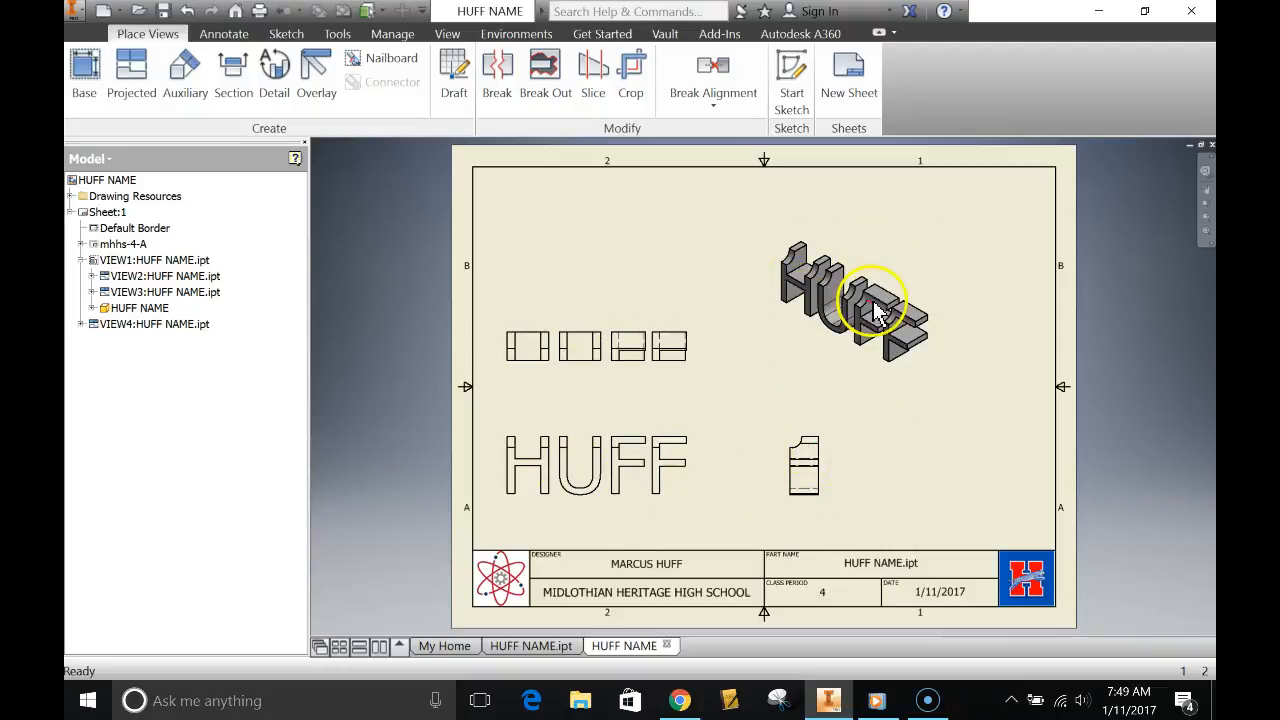
click(931, 486)
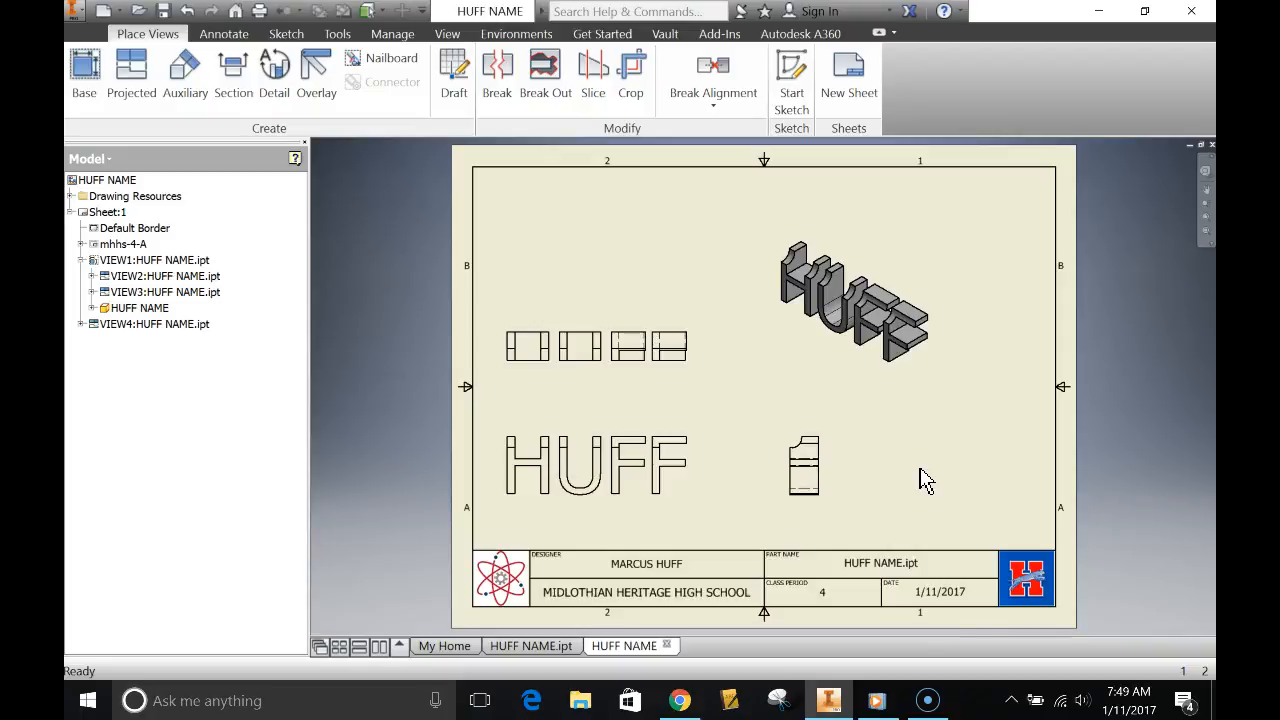
- Save the drawing as an Inventor .idw file in the PLAYGROUND folder, adding DRAWING to the end of the proposed file name
key(ctrl+s)
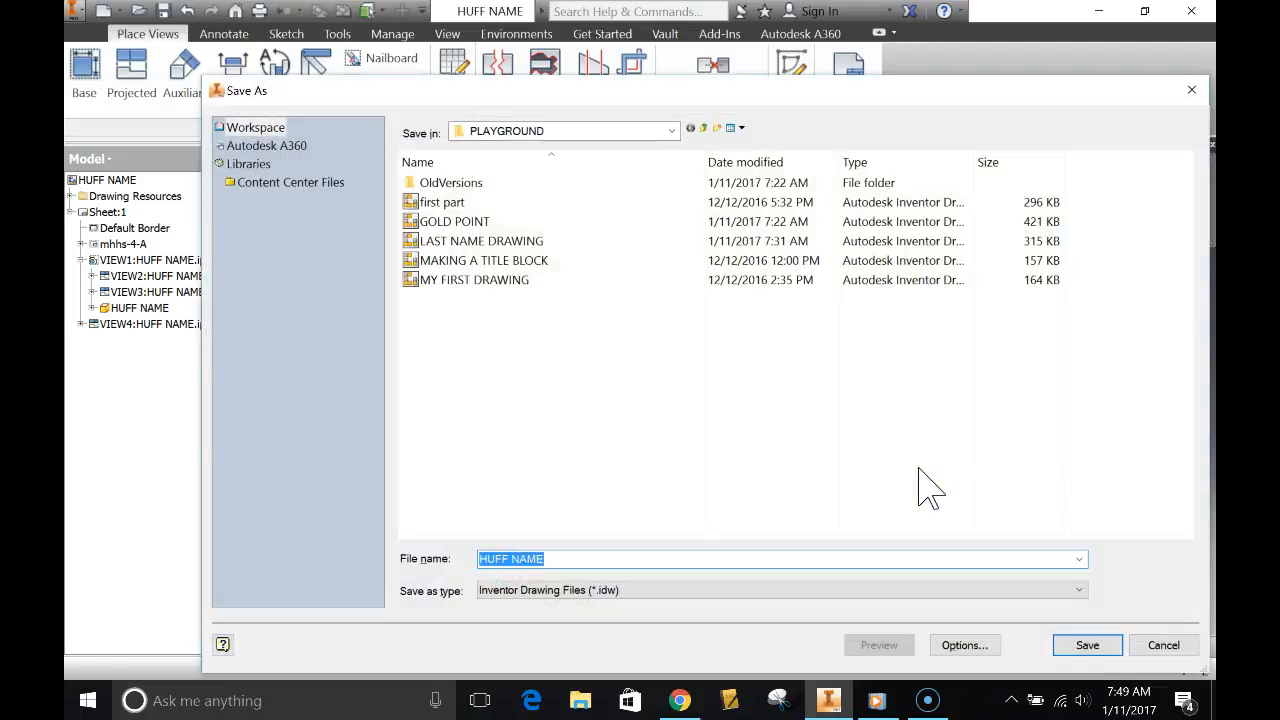
click(602, 557)
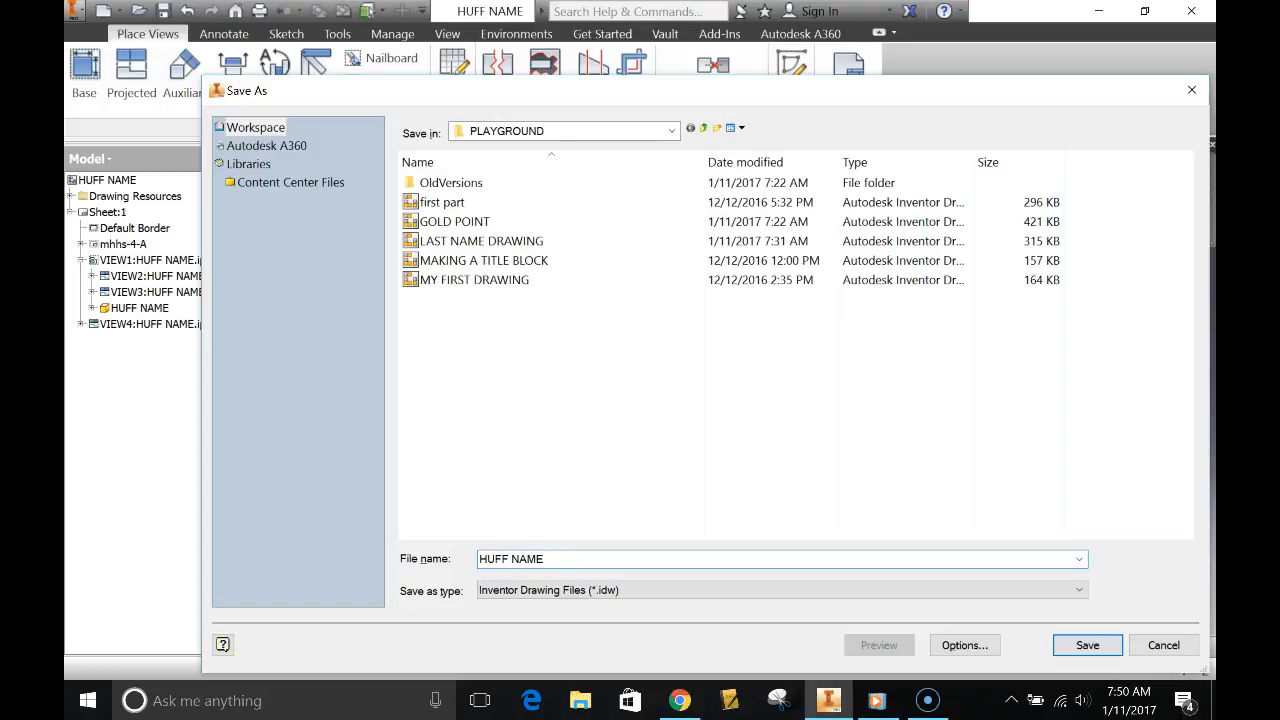
text(DRAWING)
key(Return)
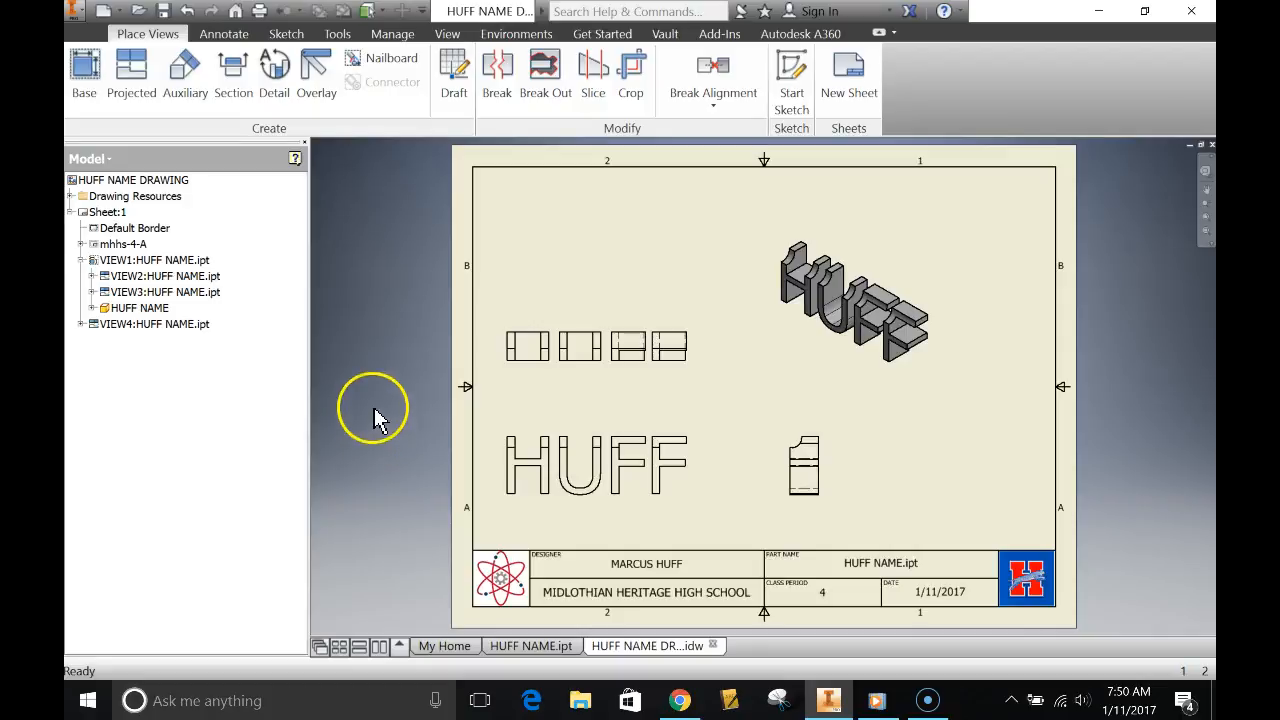
- Export the drawing as a PDF to the PLAYGROUND folder, keeping the proposed file name
click(80, 18)
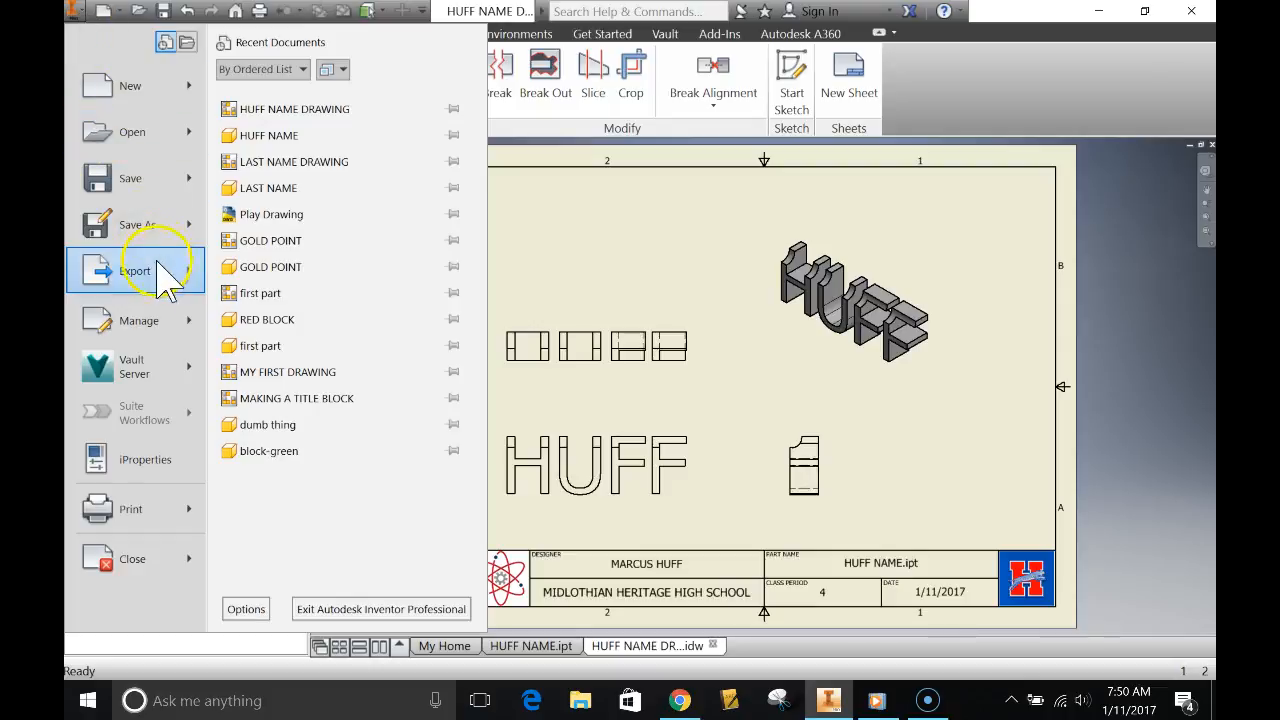
mouse_move(155, 285)
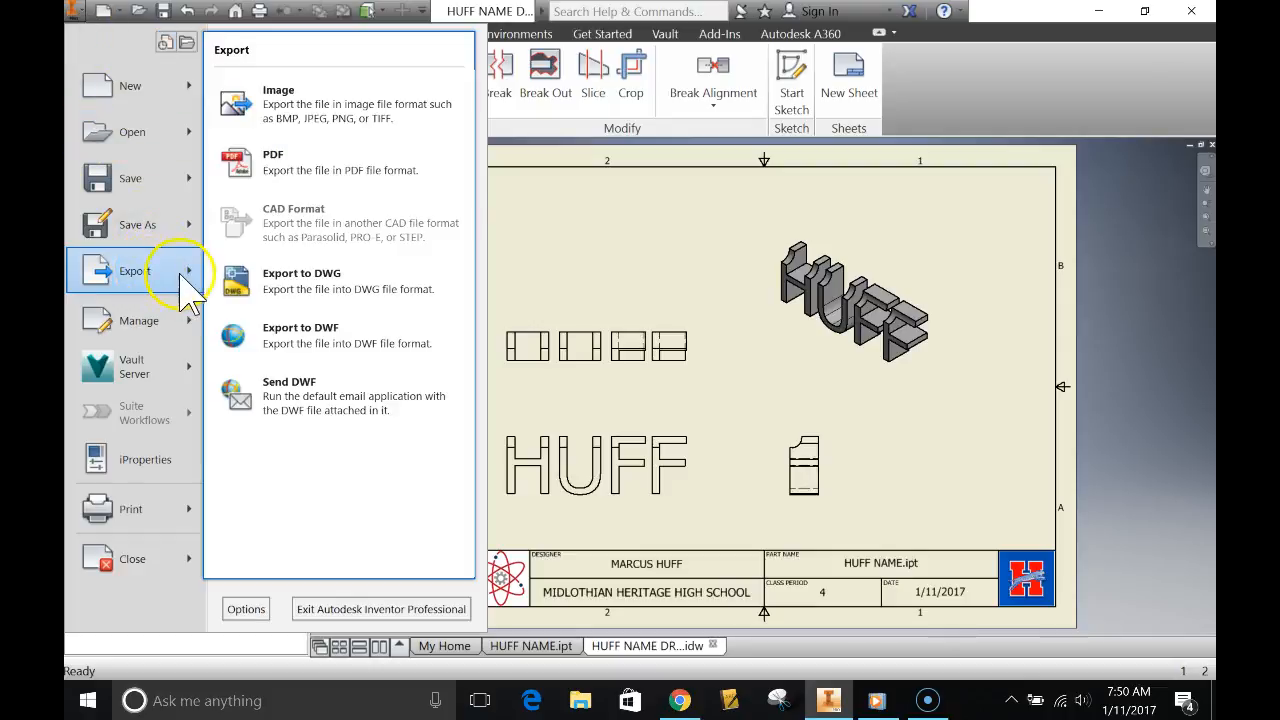
click(320, 167)
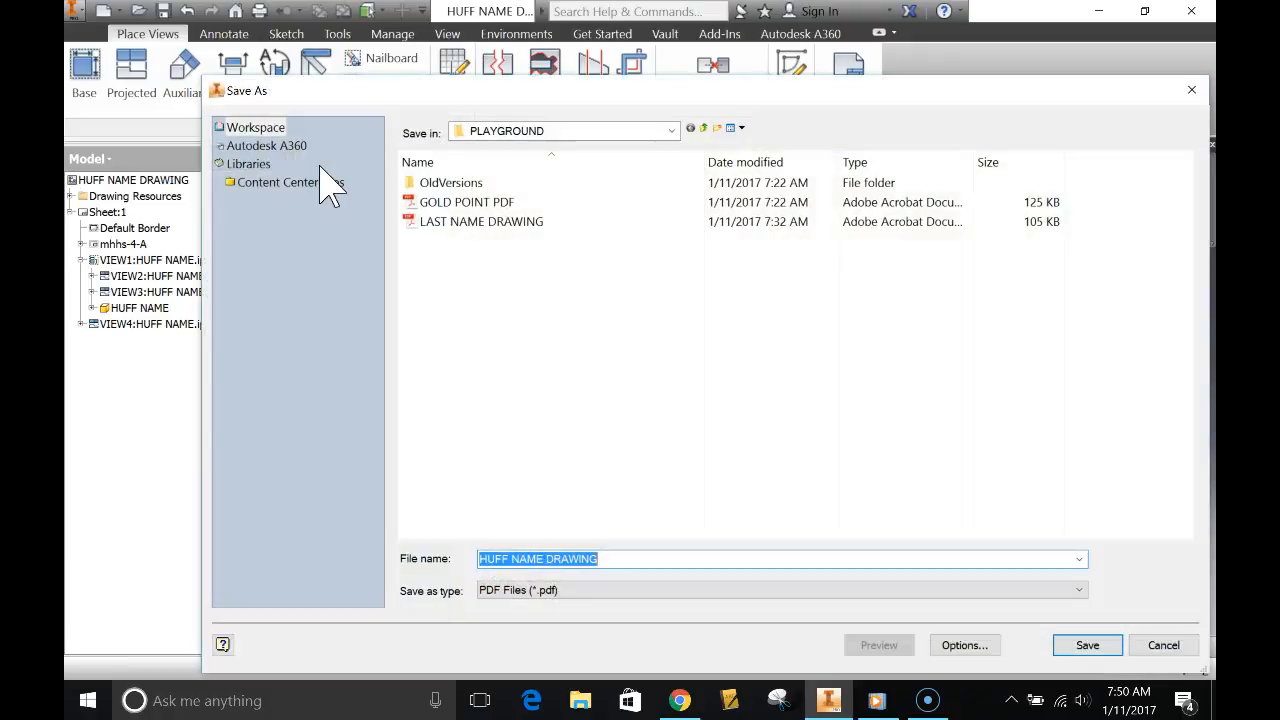
click(862, 645)
click(1087, 645)
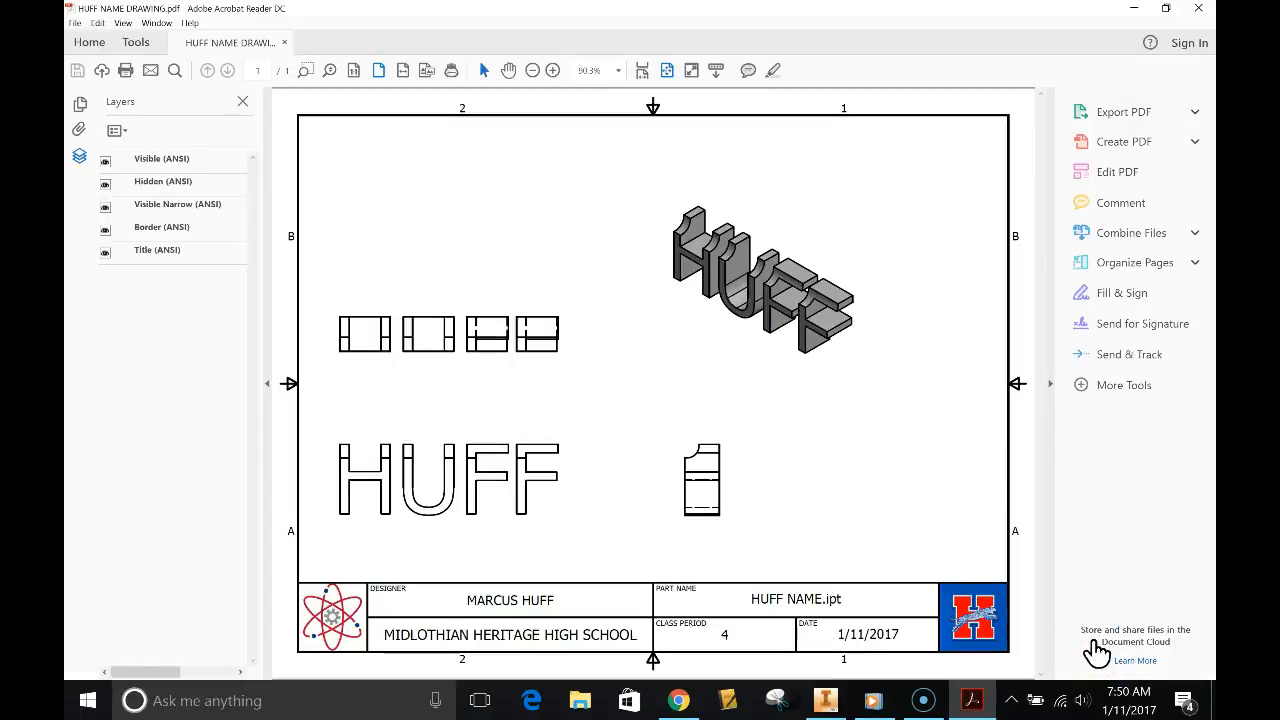
- View the whole exported PDF sheet at 75% zoom and close the Layers list
click(815, 478)
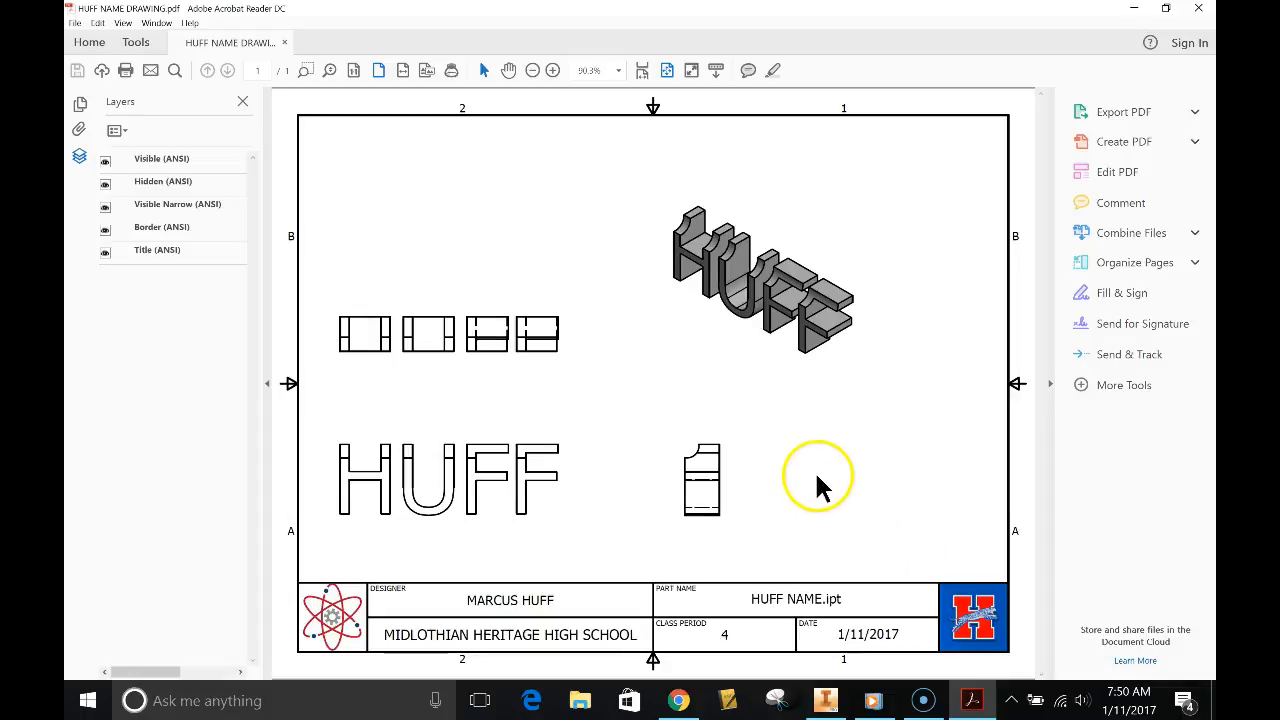
ctrl+scroll(815, 478, down, 1)
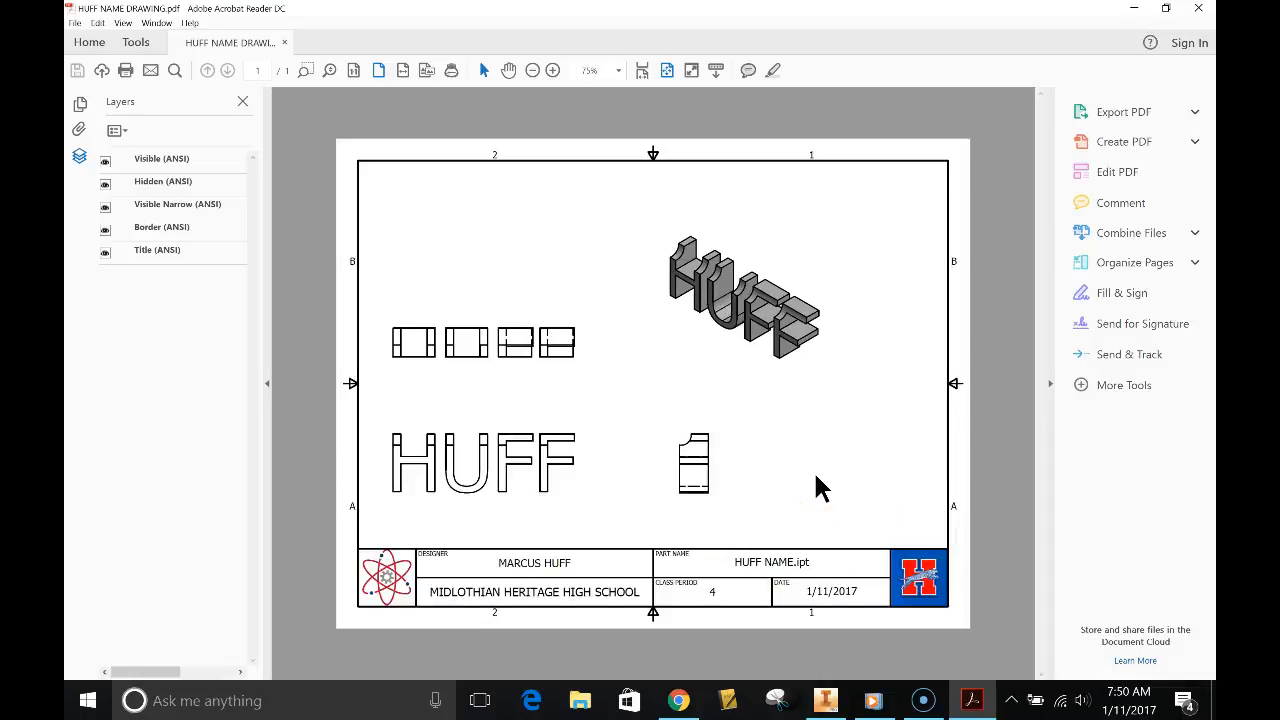
click(243, 102)
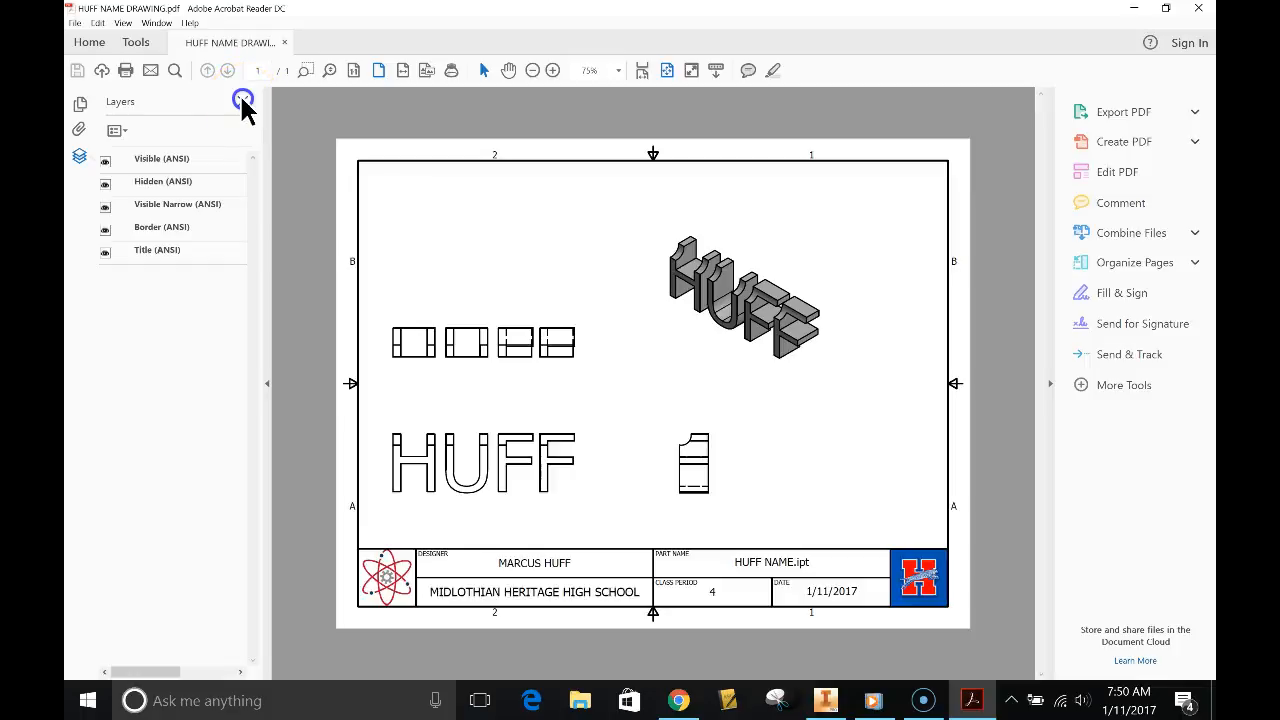